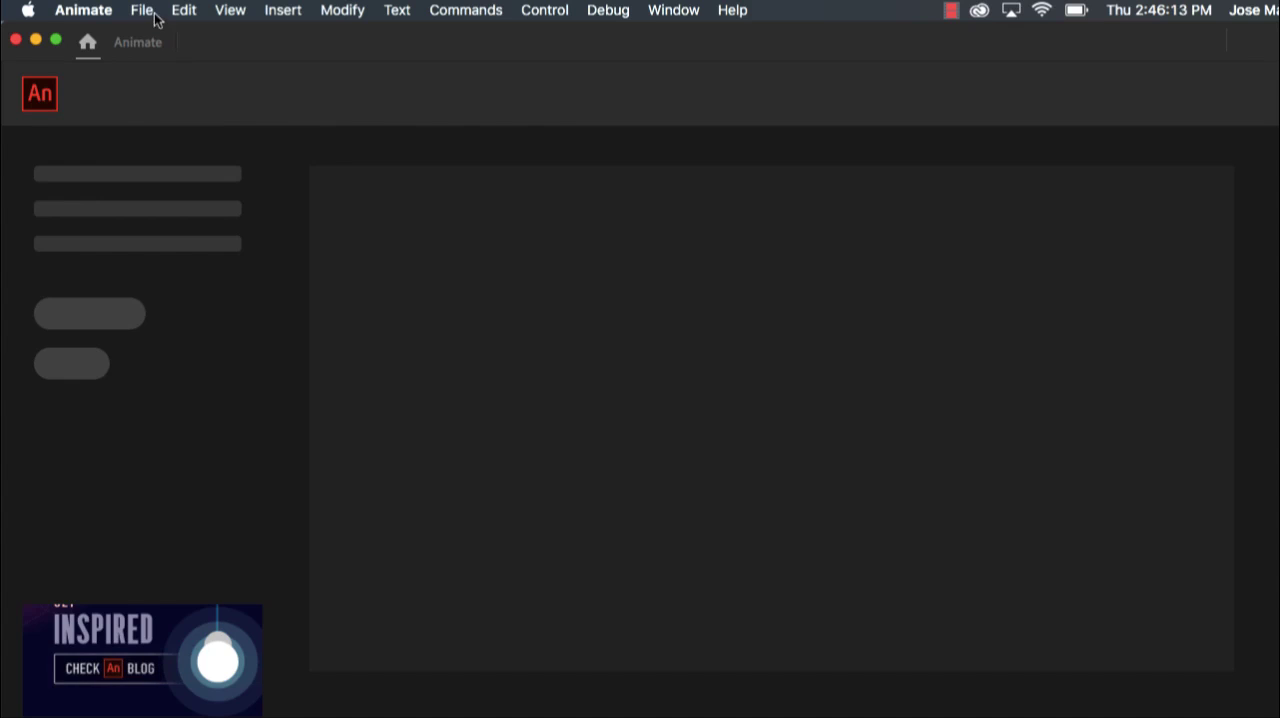
Create a new Character Animation document from the HD 1280 x 720 preset at 24 fps for ActionScript 3.0
click(150, 12)
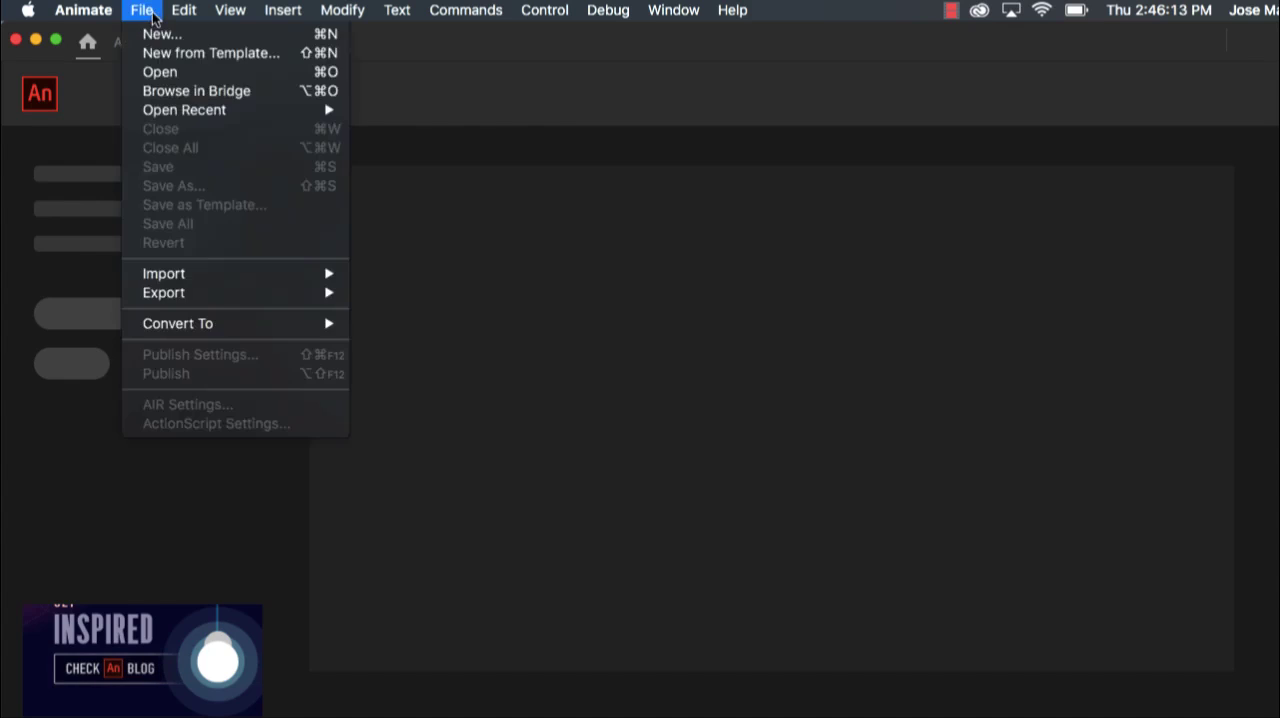
click(199, 37)
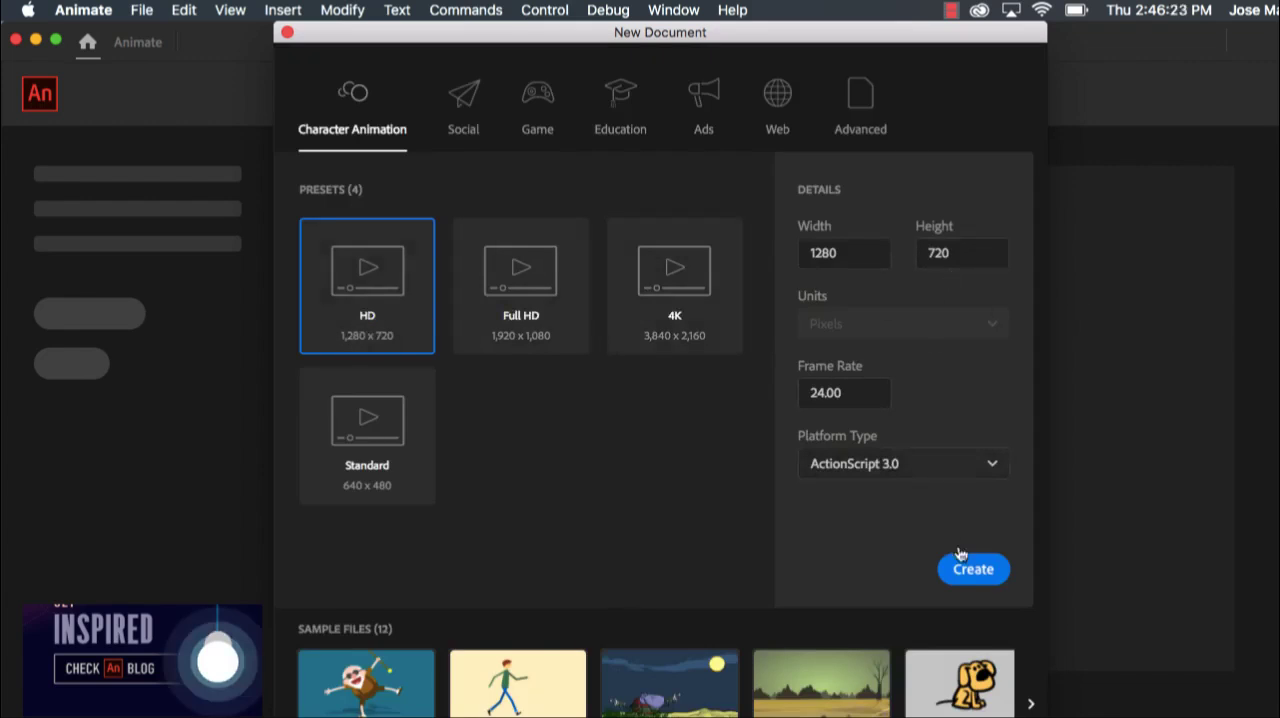
click(988, 582)
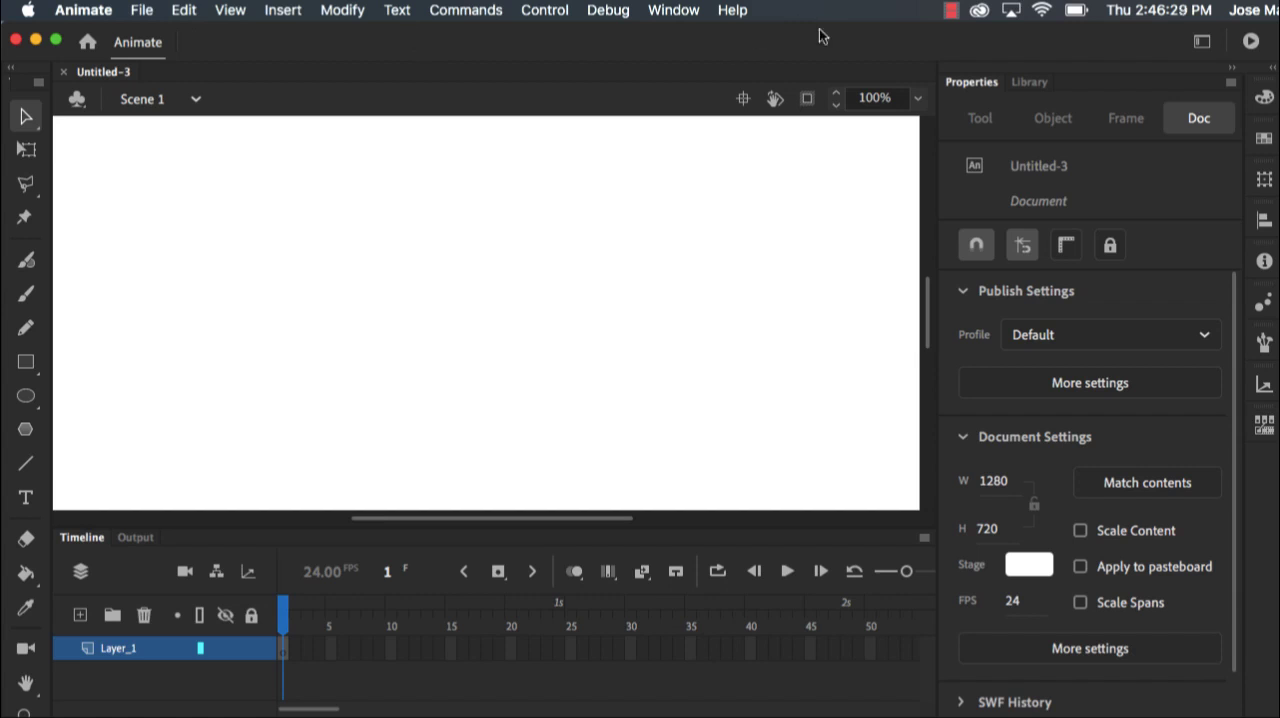
Check which workspace layout is currently active in the list of available workspaces
click(679, 10)
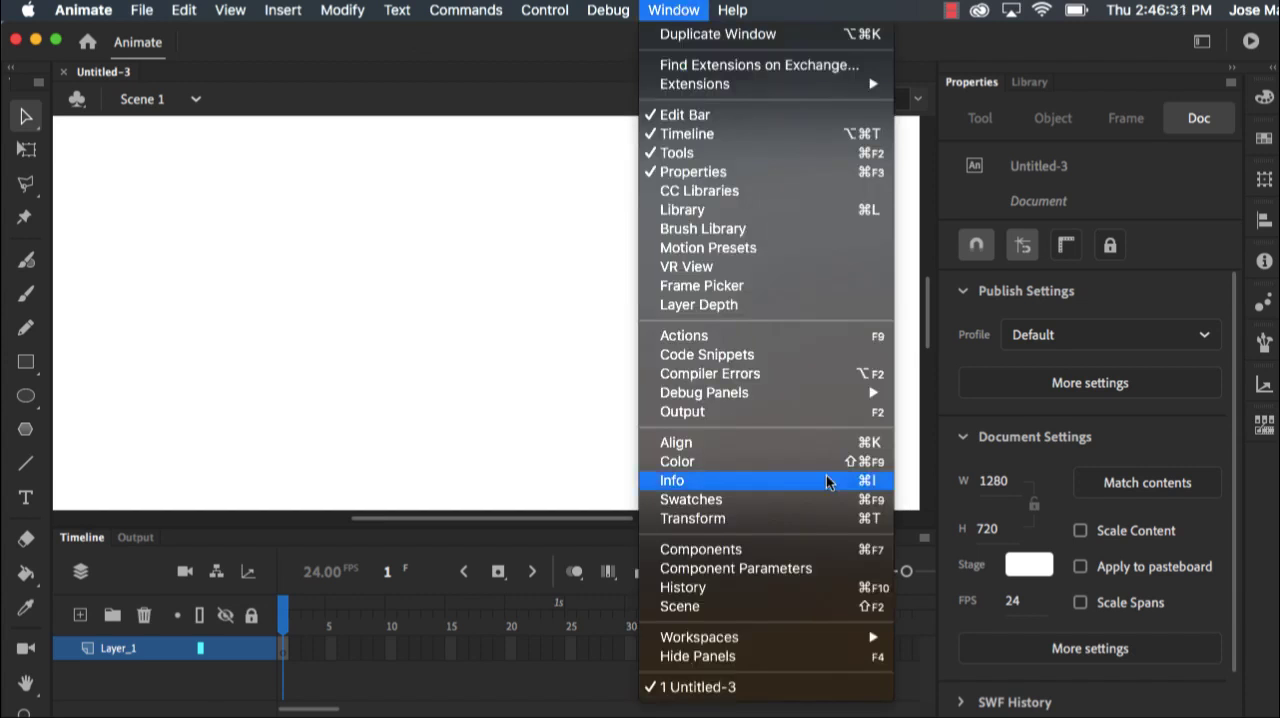
click(818, 6)
click(732, 10)
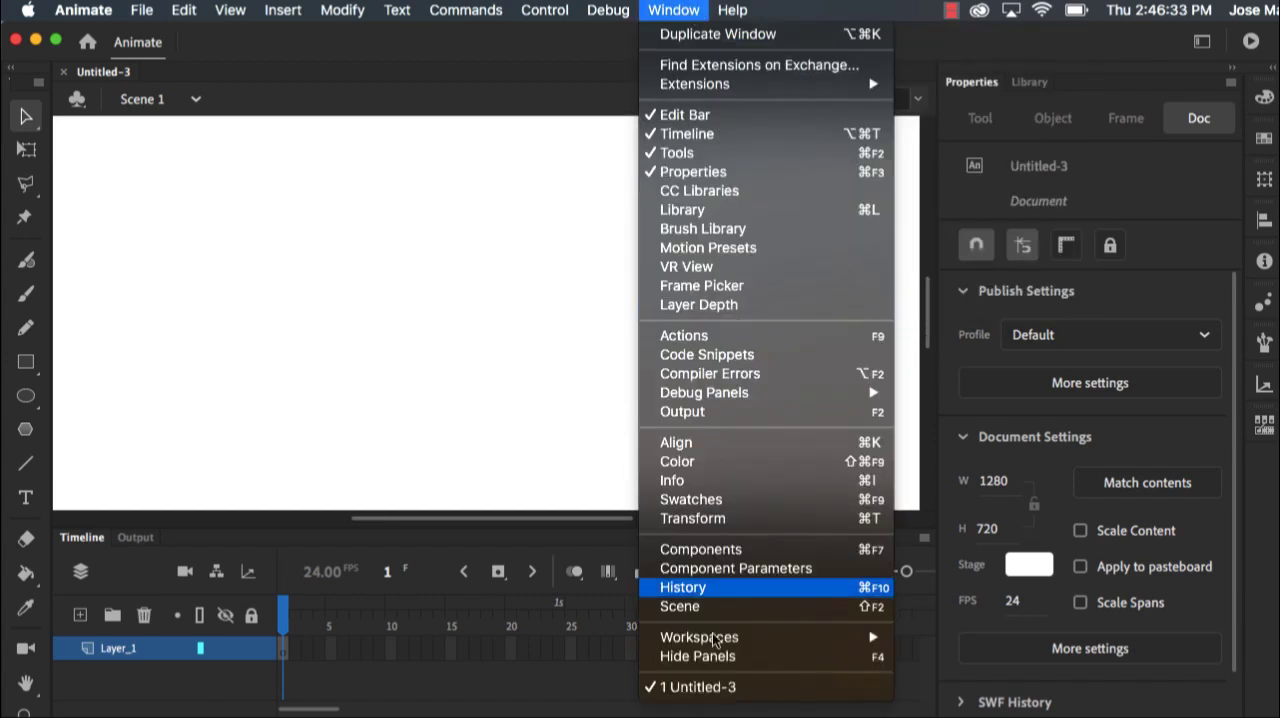
mouse_move(740, 641)
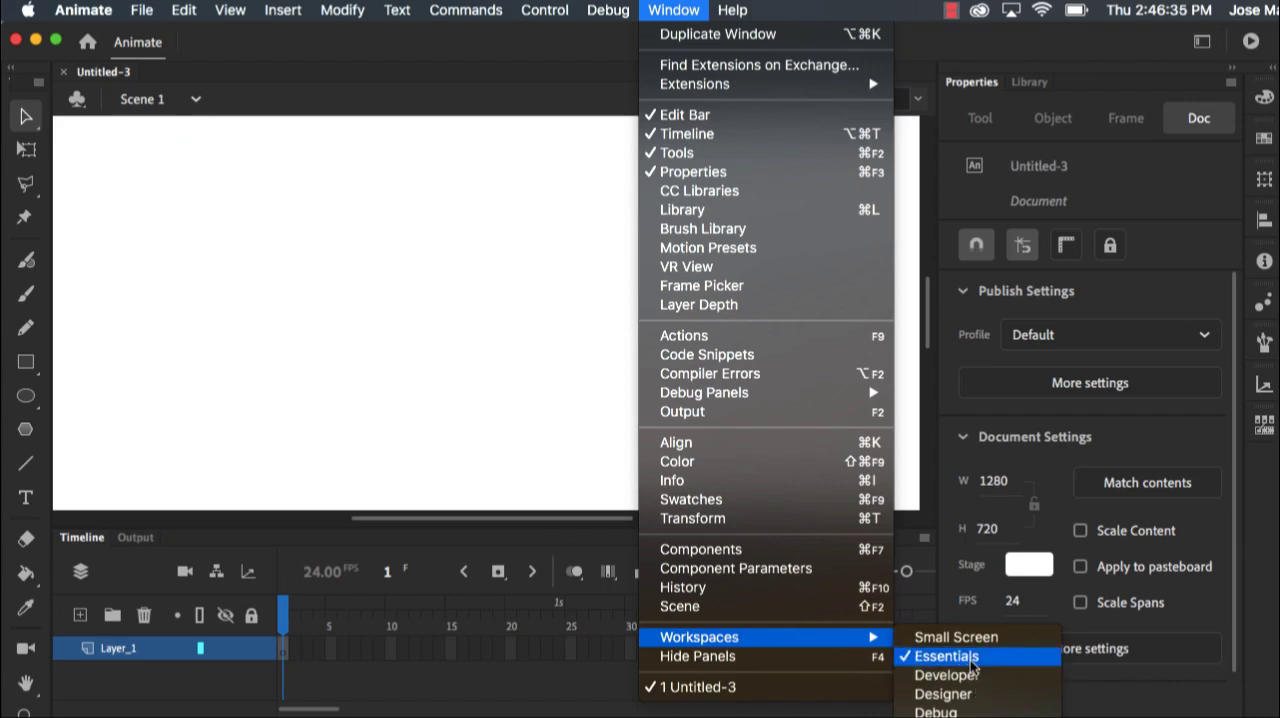
click(527, 64)
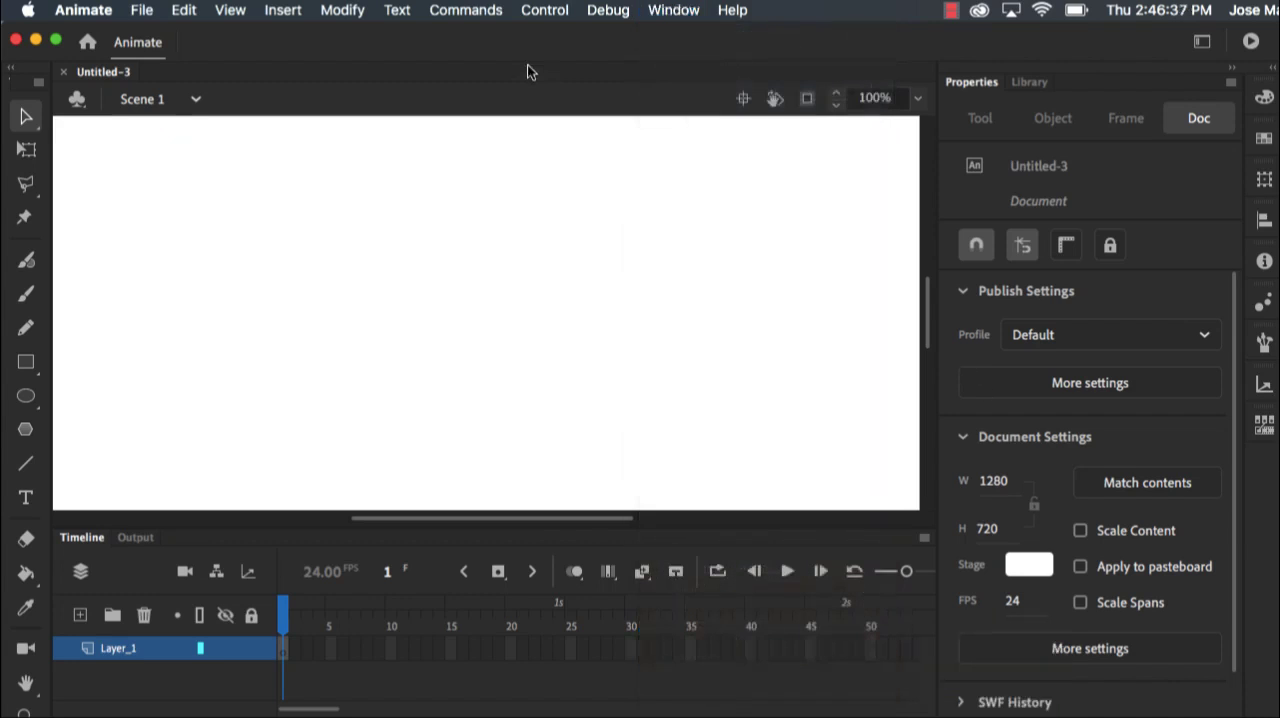
Turn on object drawing mode for the Rectangle tool and draw a medium blue rectangle covering the whole stage as the sky
click(917, 98)
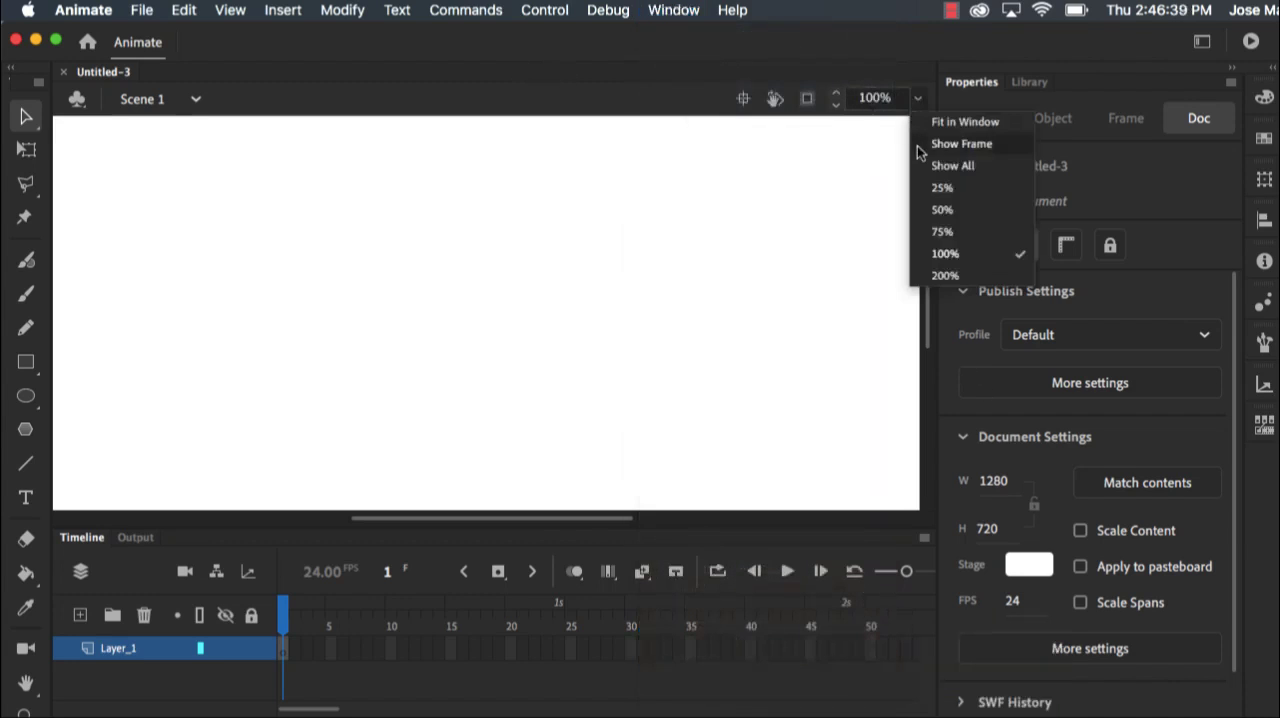
click(970, 123)
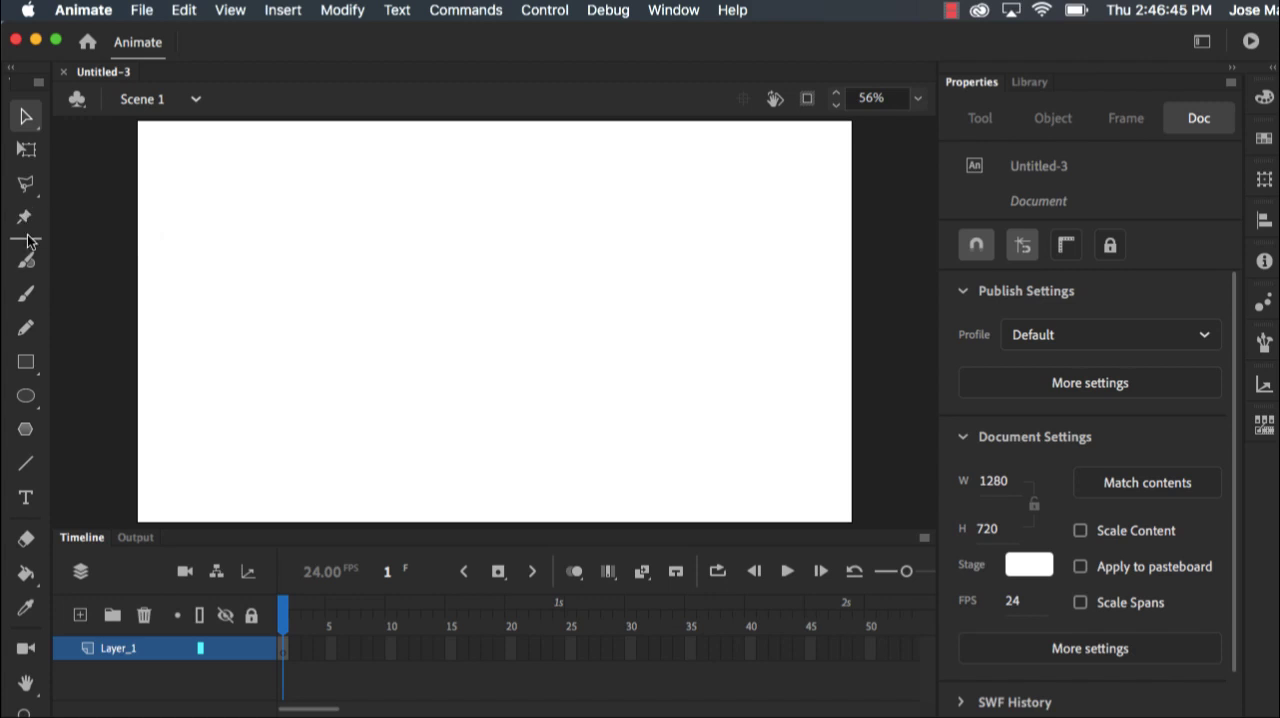
click(30, 364)
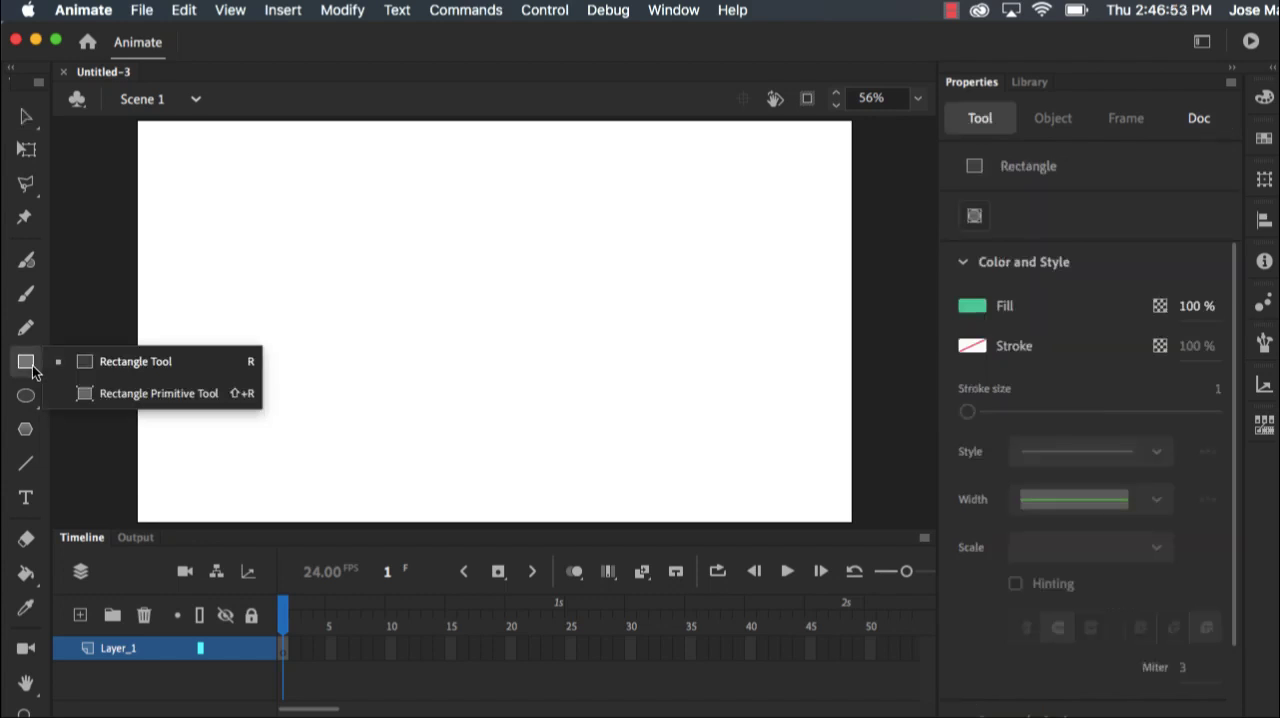
click(106, 362)
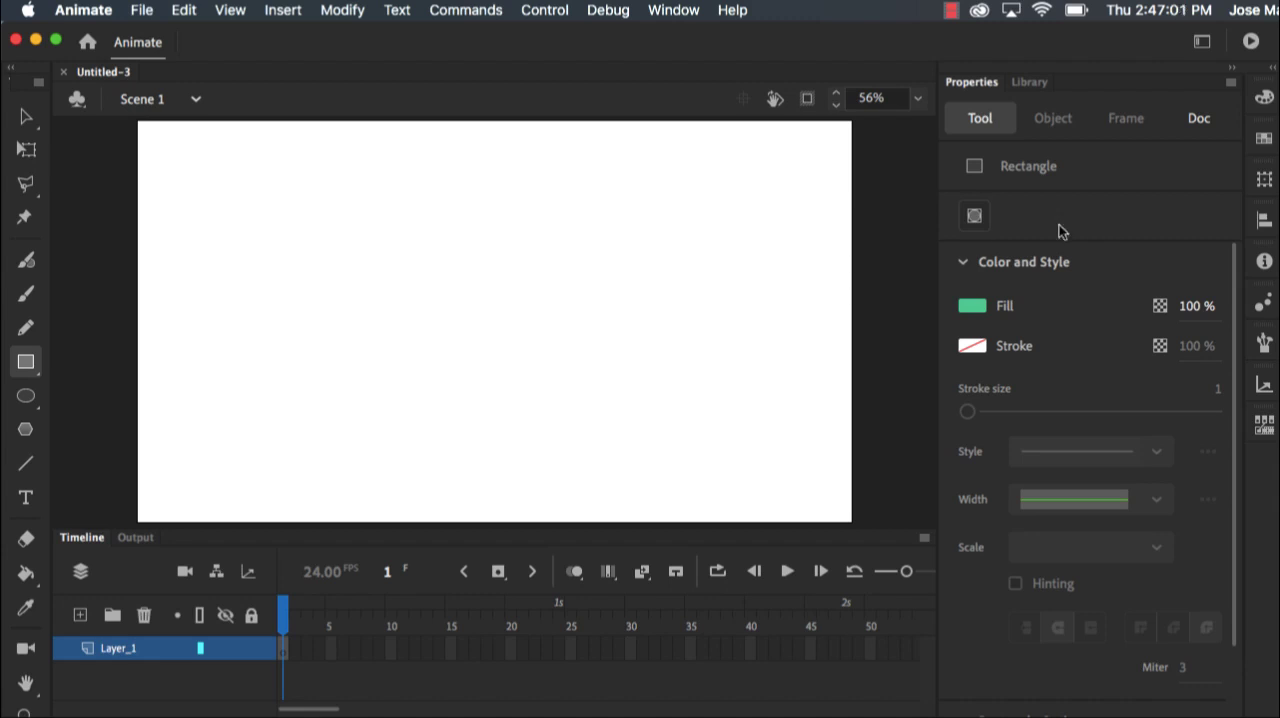
click(971, 220)
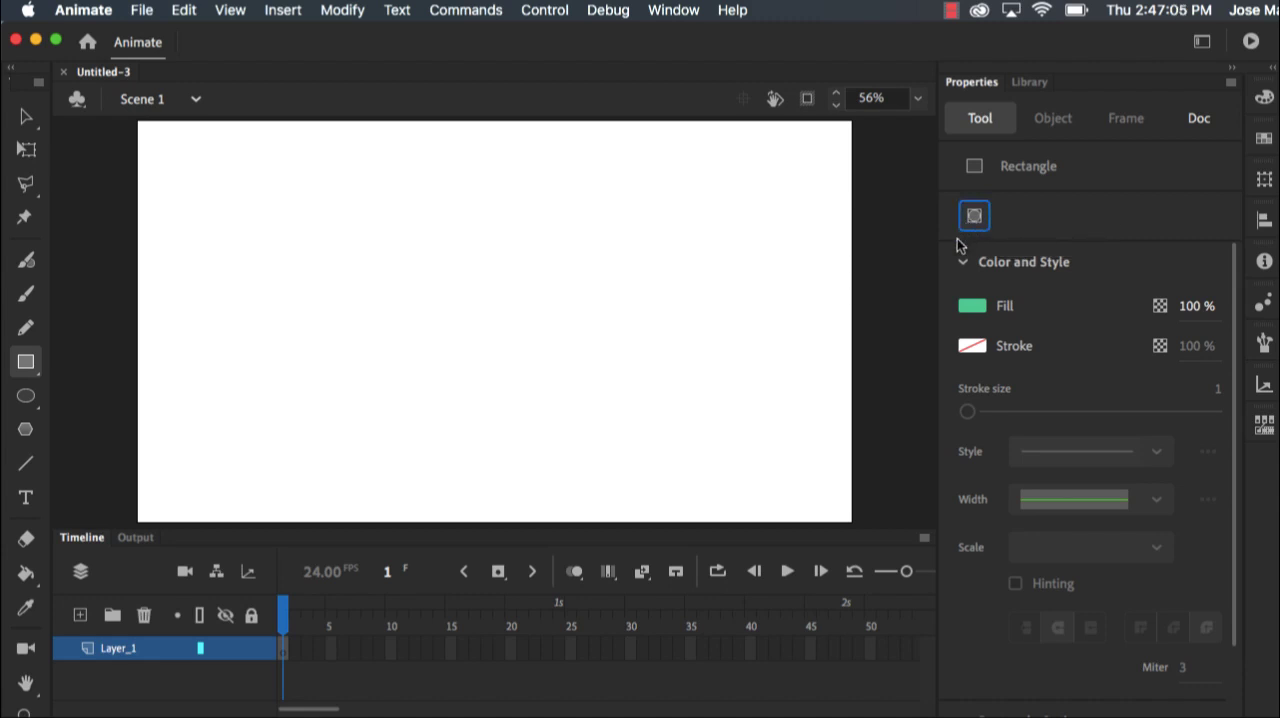
click(978, 308)
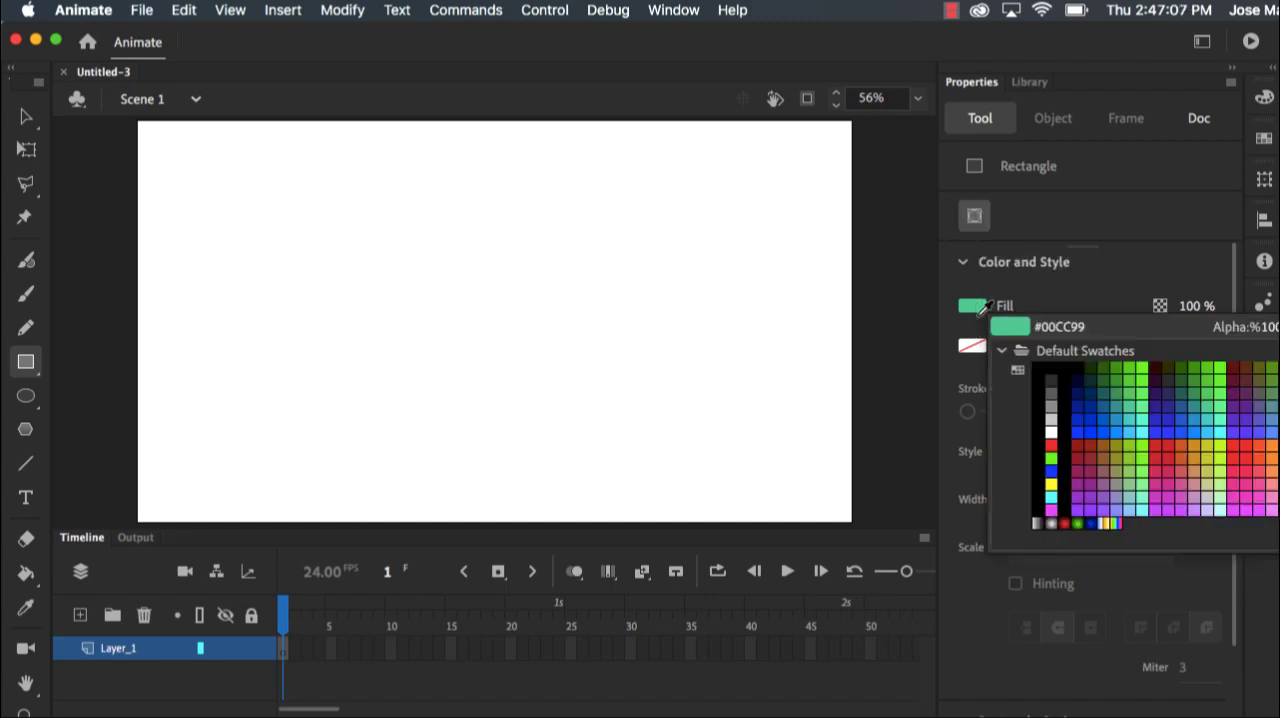
click(1116, 421)
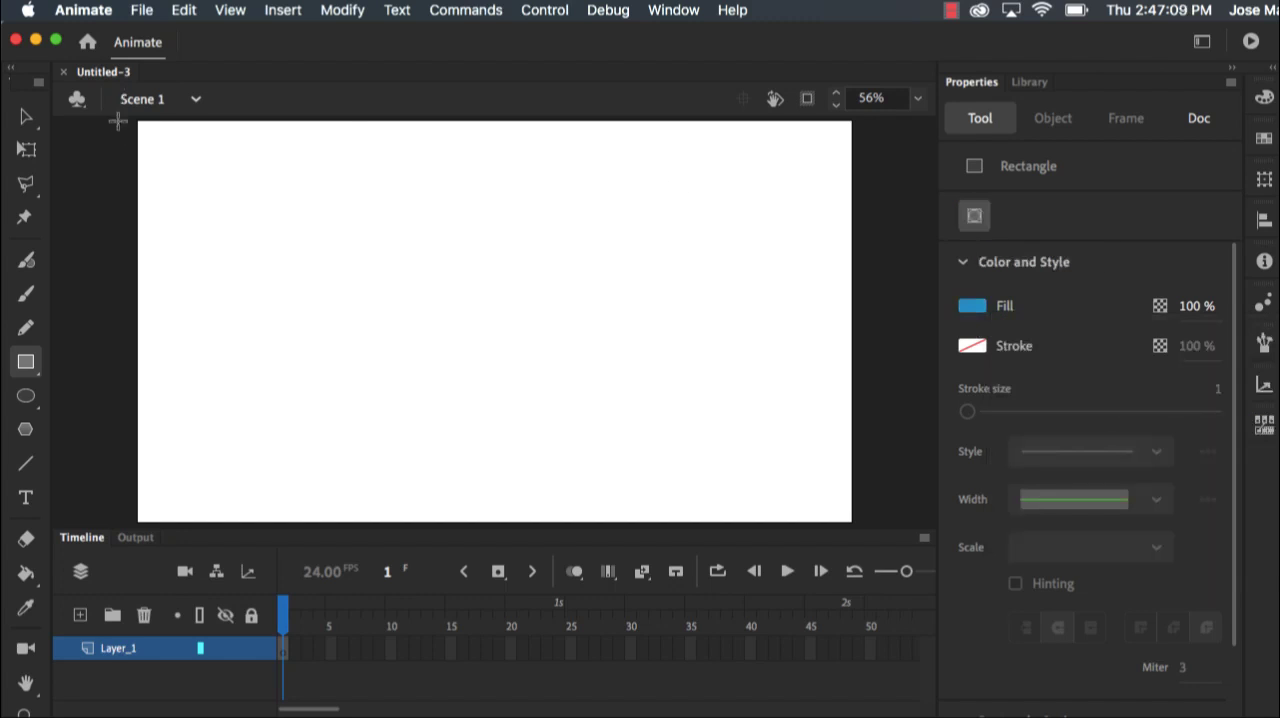
drag(138, 119, 851, 522)
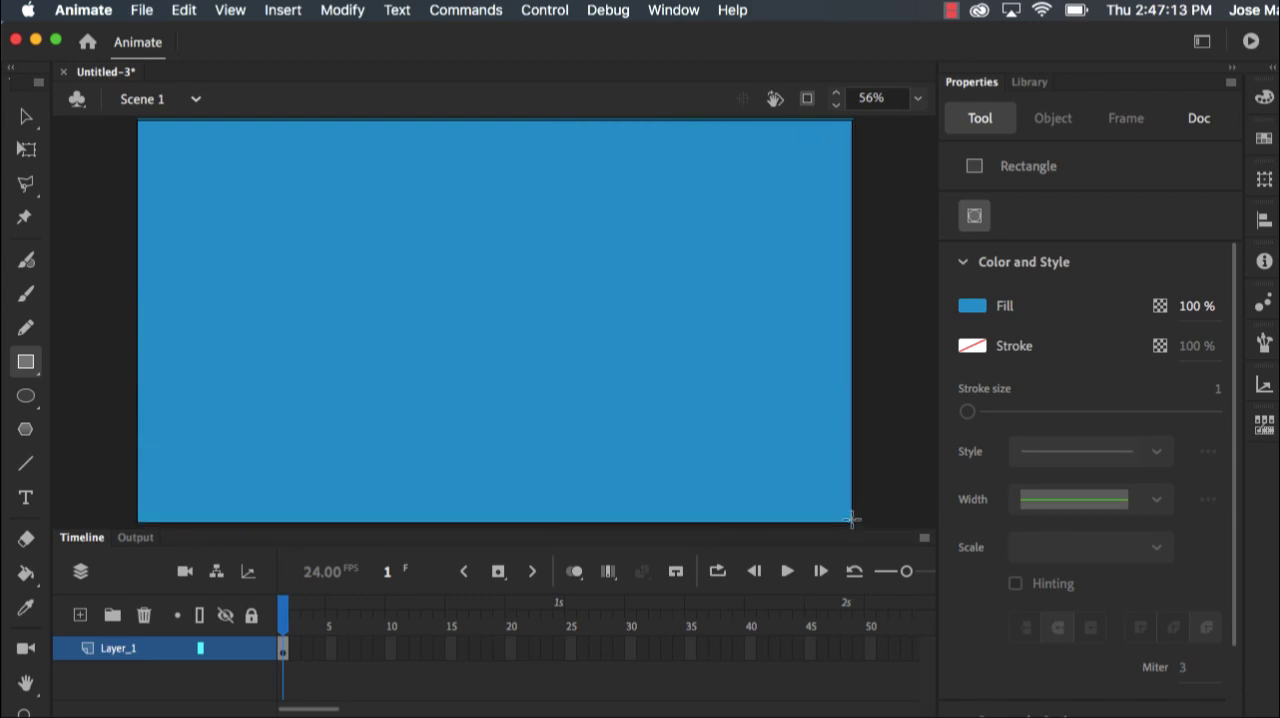
Draw four overlapping green ovals side by side along the lower edge of the stage to form hills
click(26, 395)
click(100, 396)
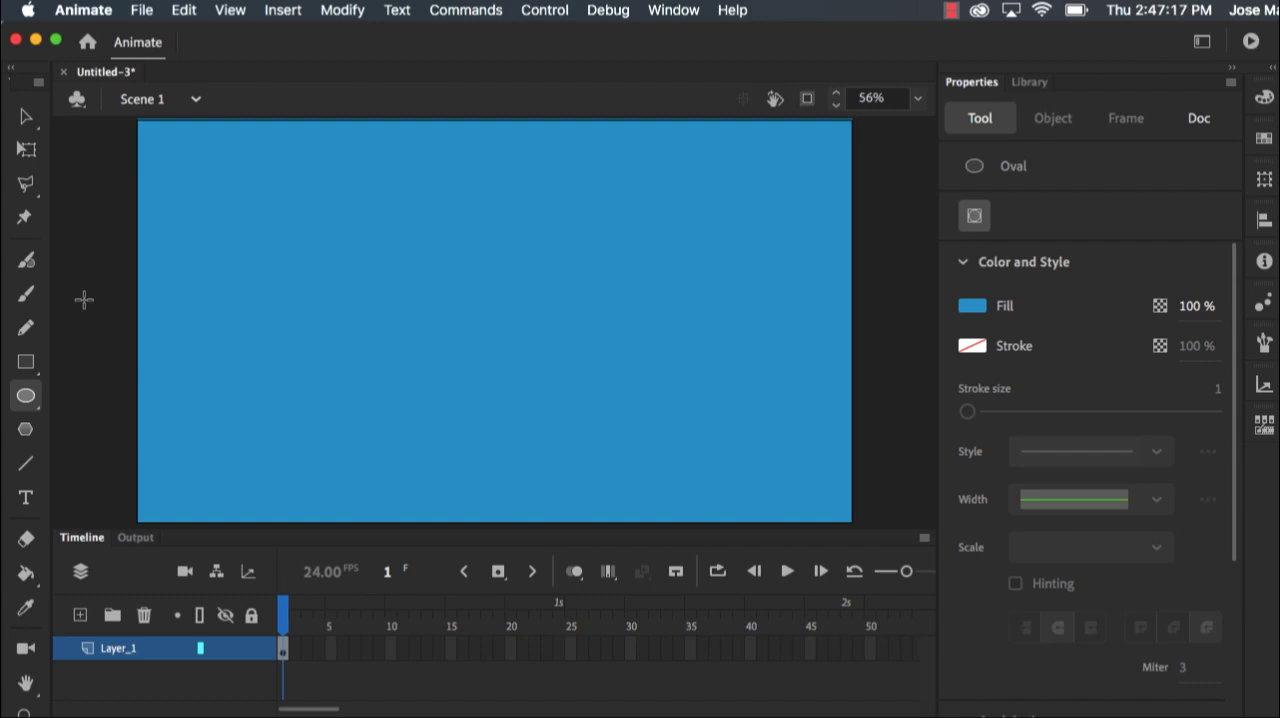
click(980, 306)
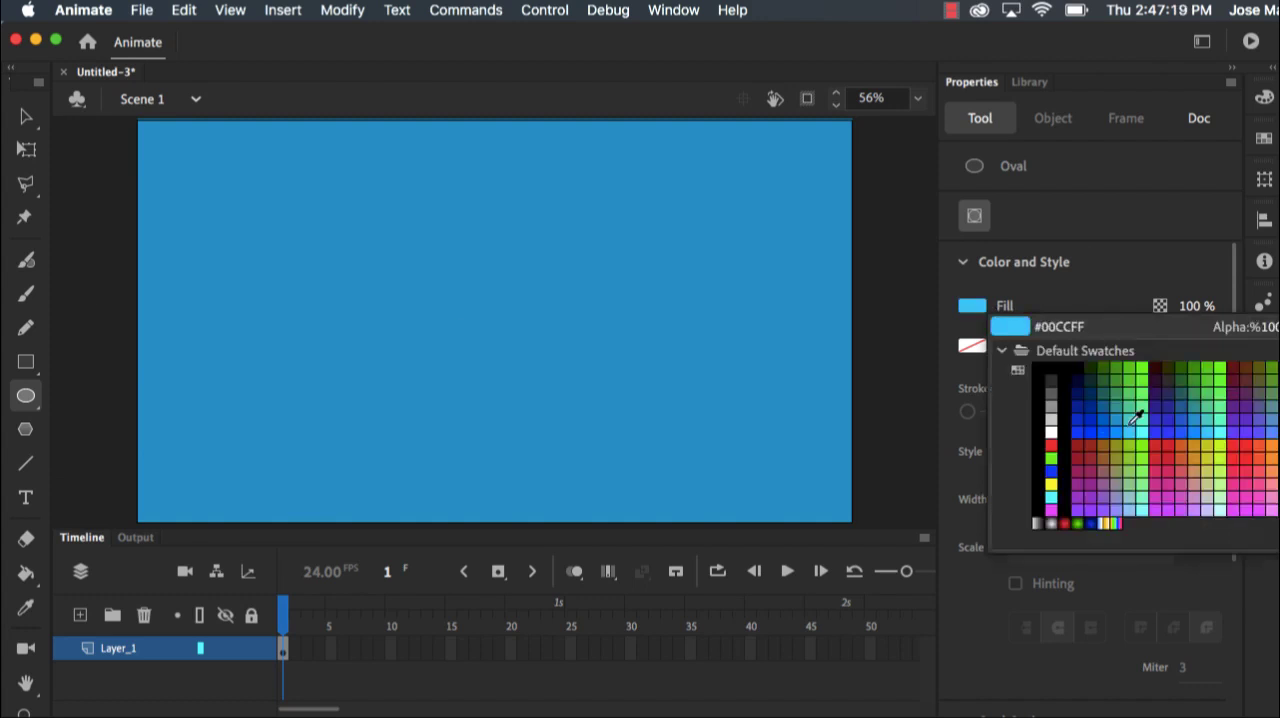
click(1131, 385)
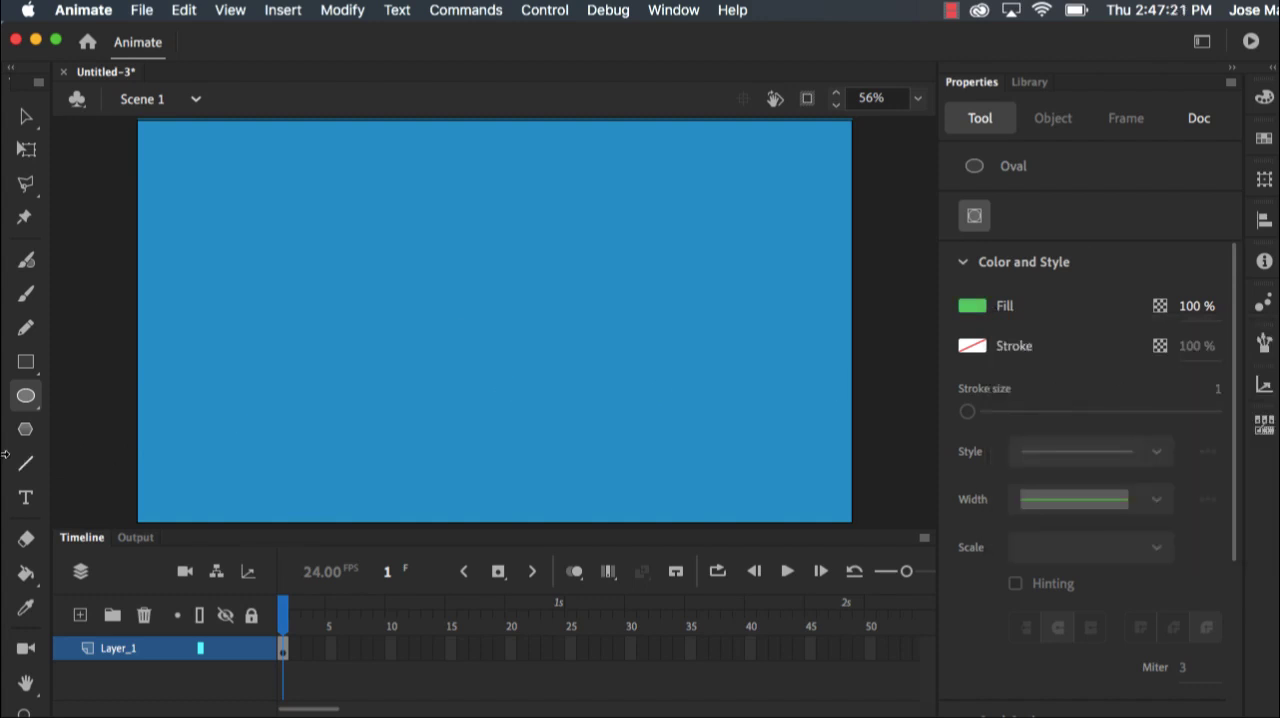
drag(113, 421, 349, 553)
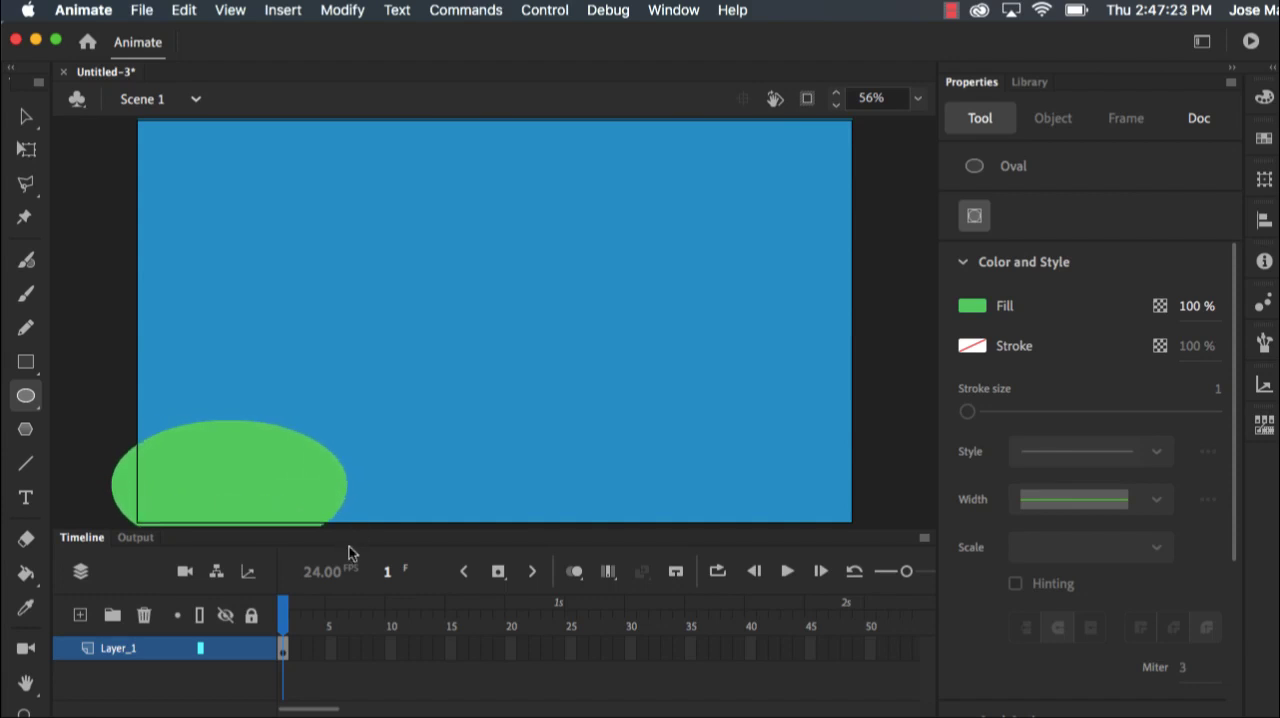
drag(309, 416, 593, 568)
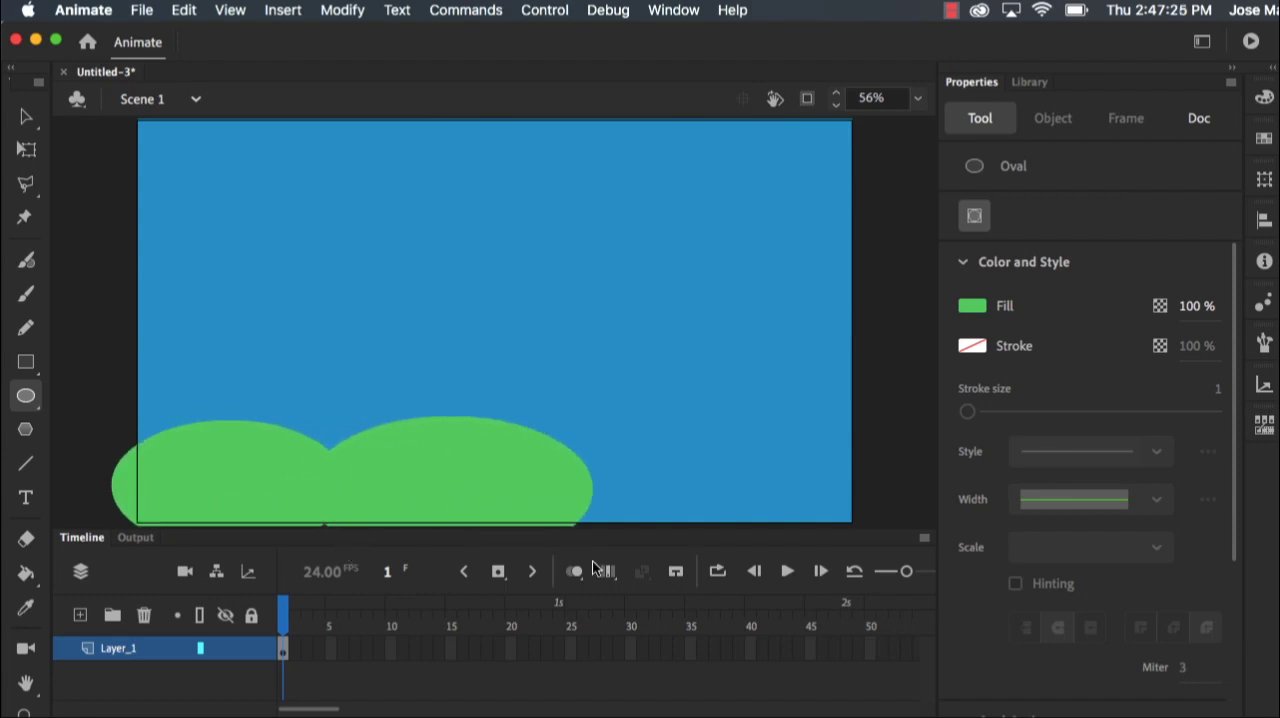
drag(520, 407, 826, 554)
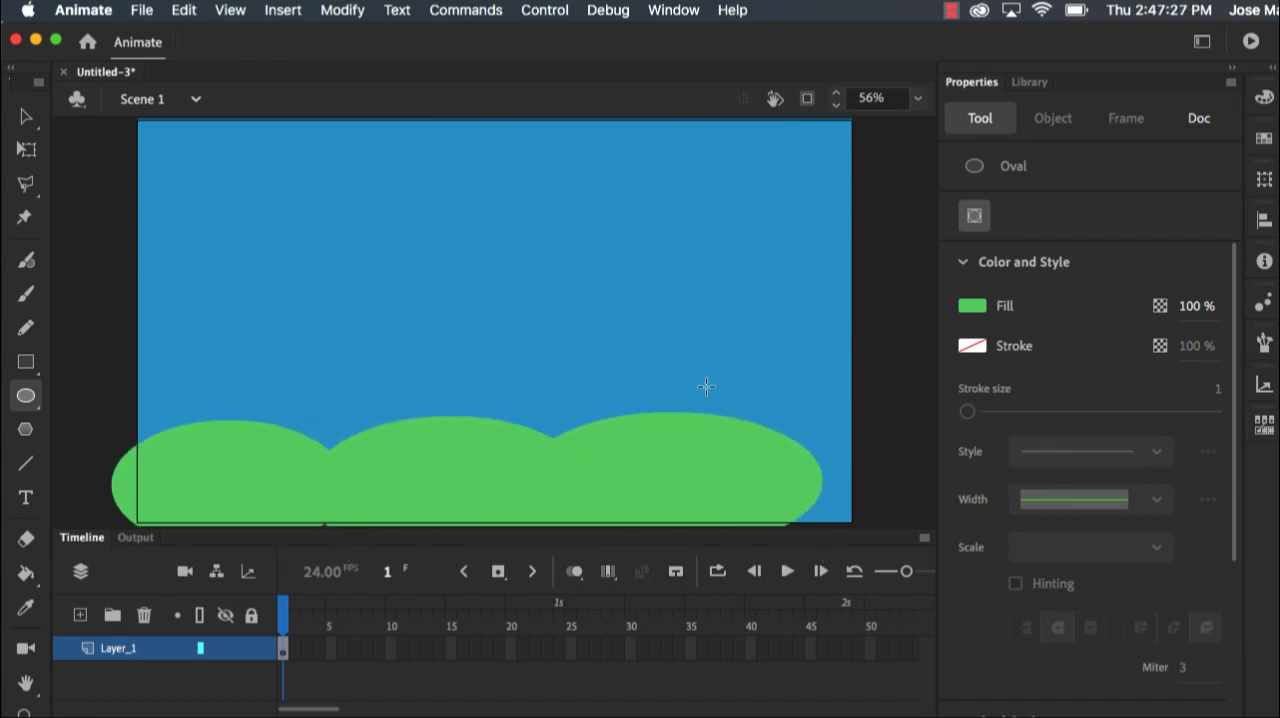
drag(706, 383, 900, 527)
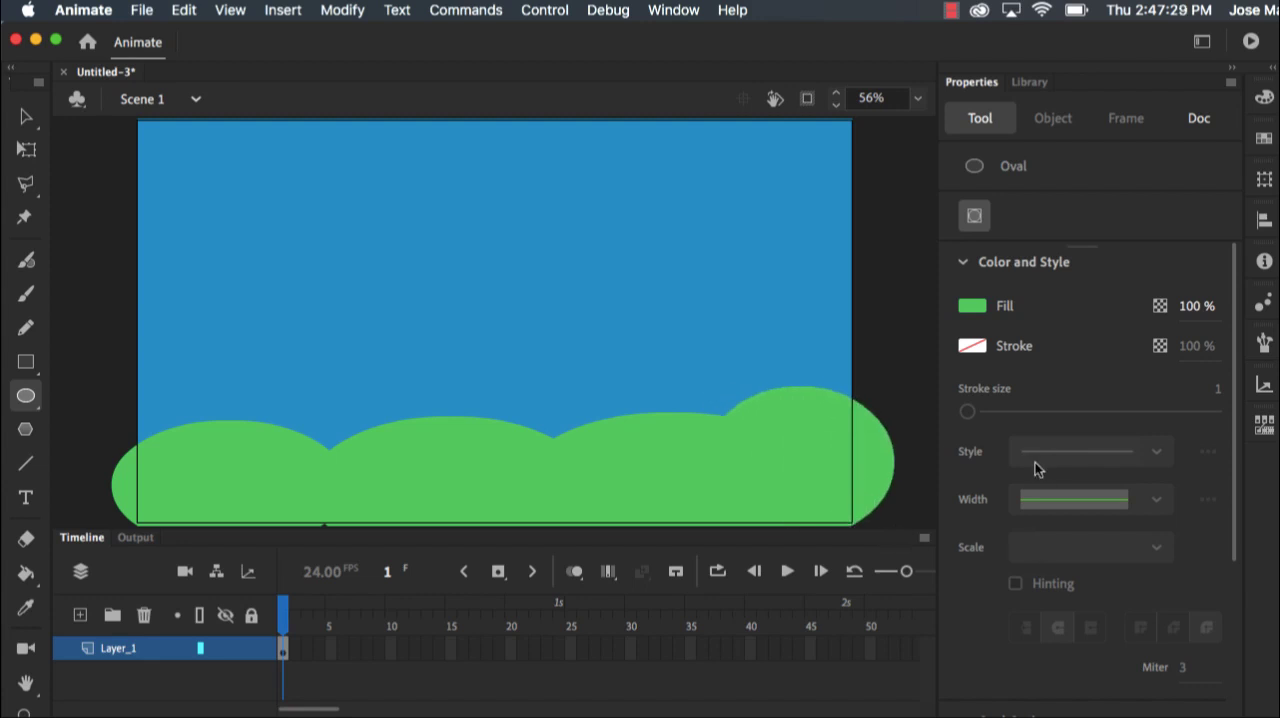
Reshape the upper curves of the four green hills with the Selection tool to make their outlines more irregular
click(27, 118)
click(27, 118)
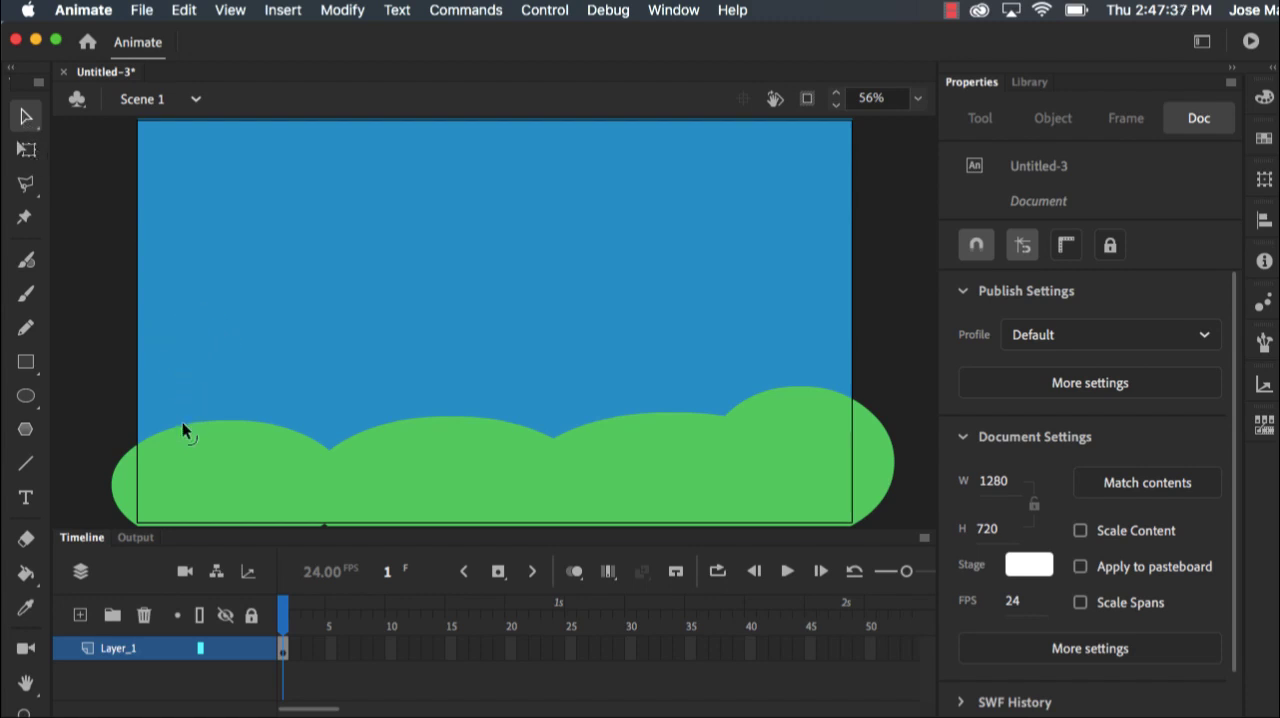
mouse_move(182, 424)
mouse_down()
mouse_move(152, 431)
mouse_move(182, 416)
mouse_up()
mouse_move(385, 430)
mouse_down()
mouse_move(448, 408)
mouse_move(383, 411)
mouse_up()
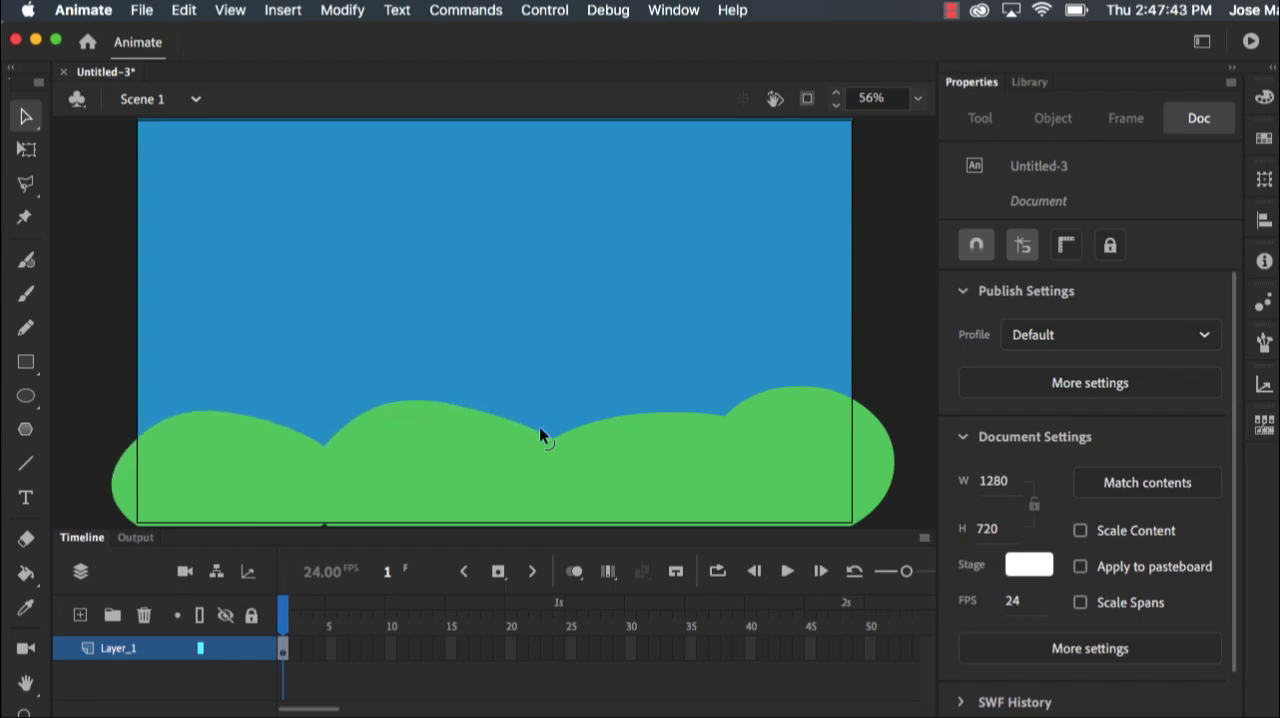
drag(539, 427, 603, 401)
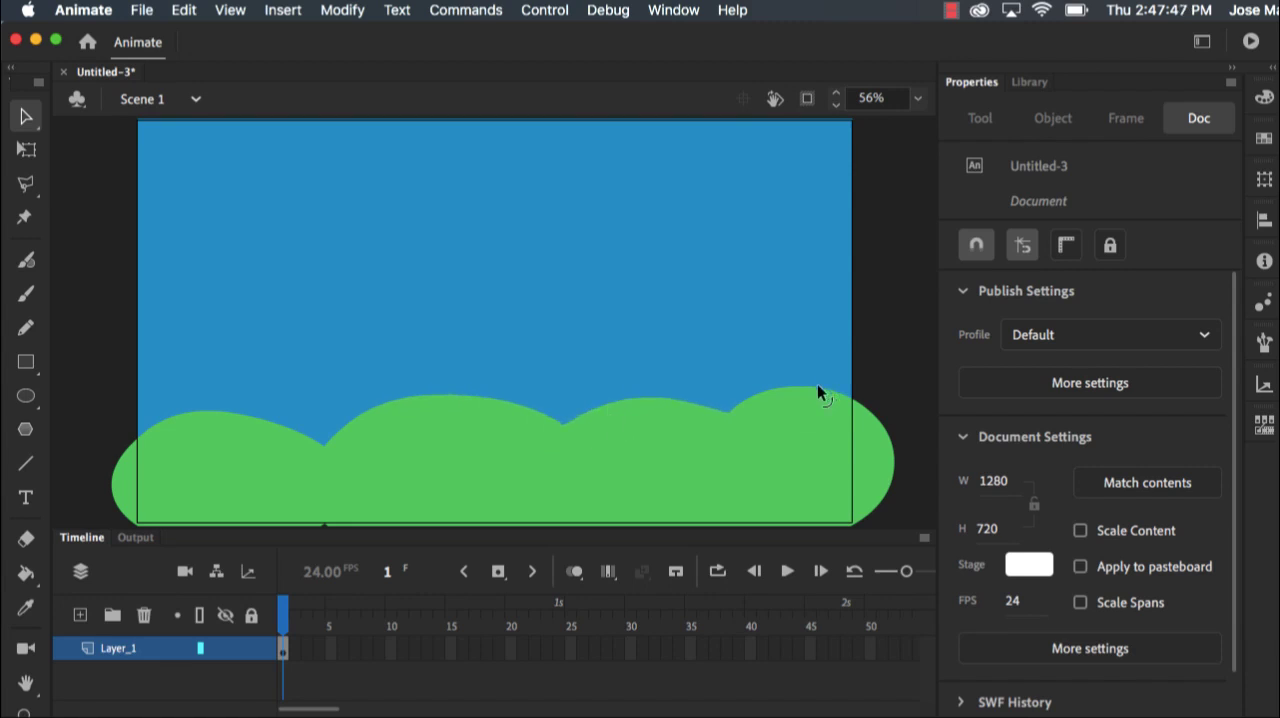
drag(818, 385, 853, 382)
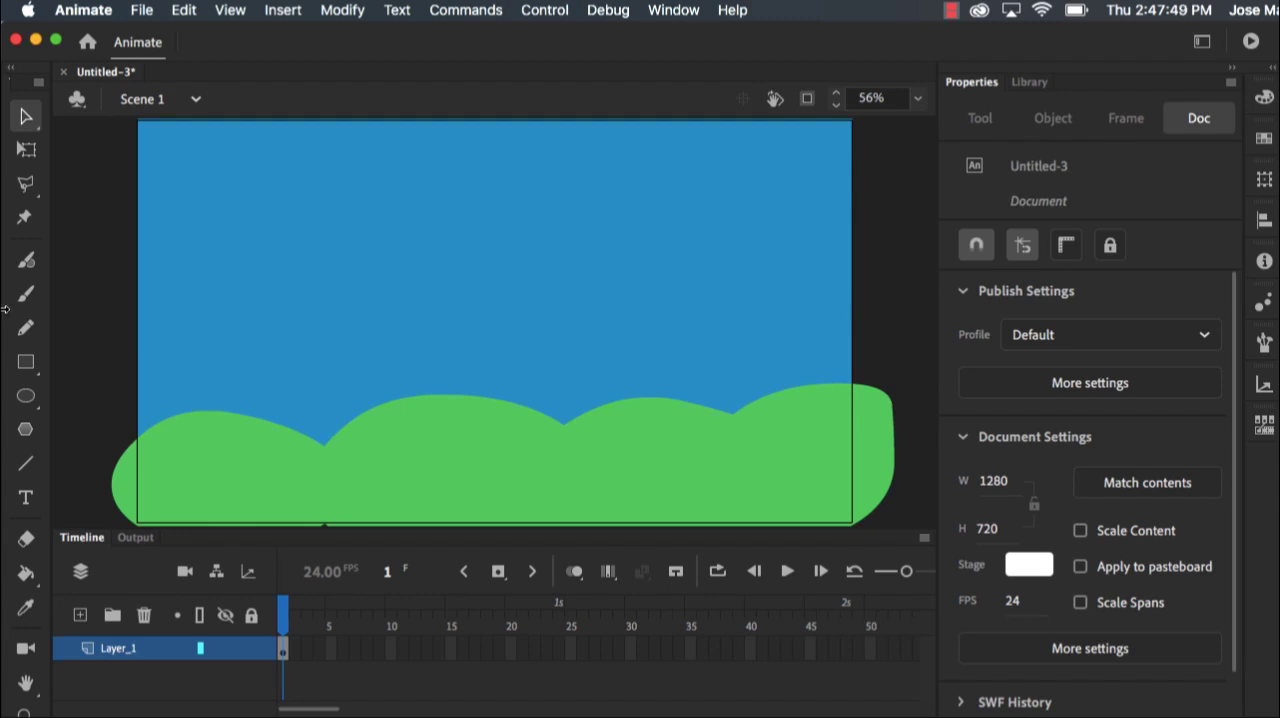
Rename the scenery layer as Background and lock it
double_click(117, 652)
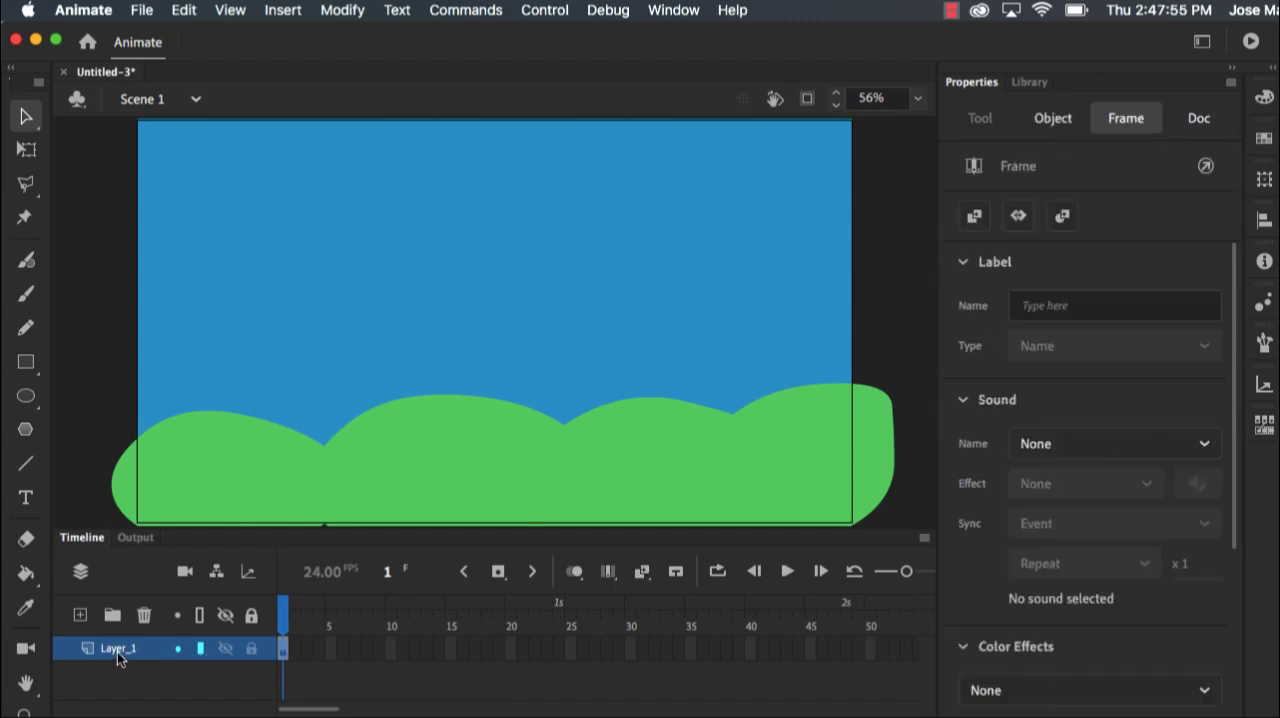
text(Ba)
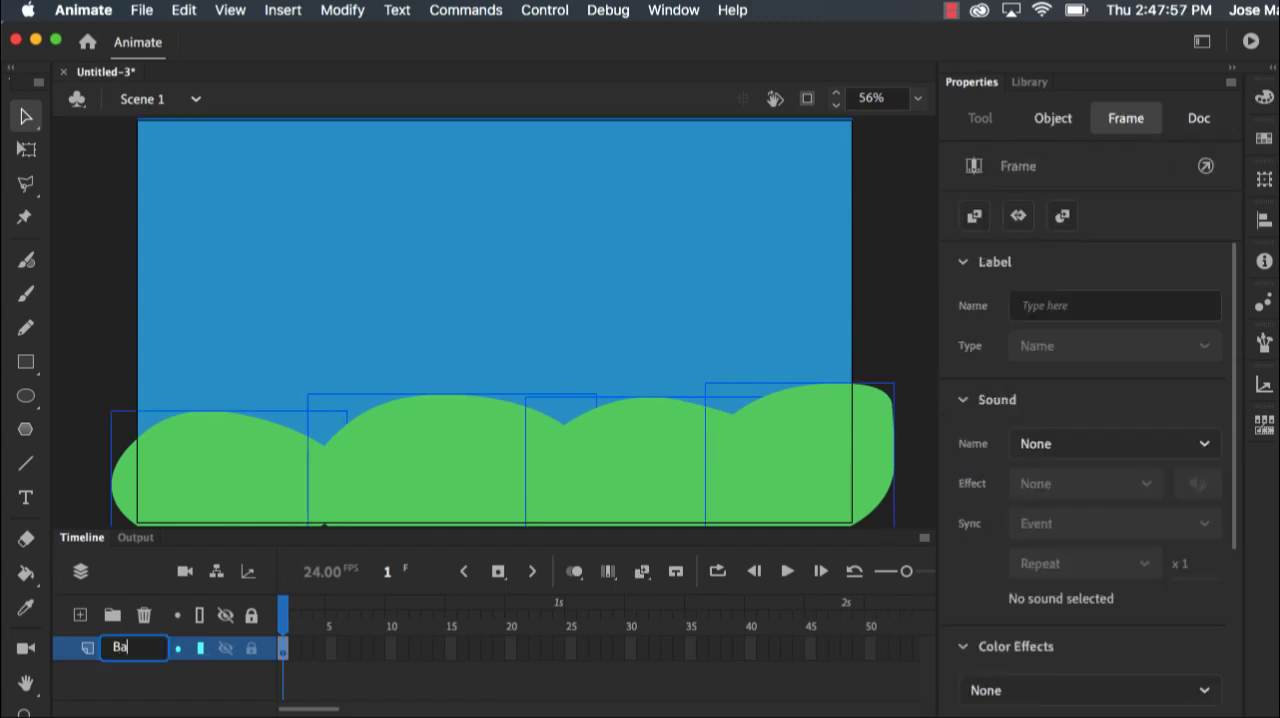
text(ckground)
key(Return)
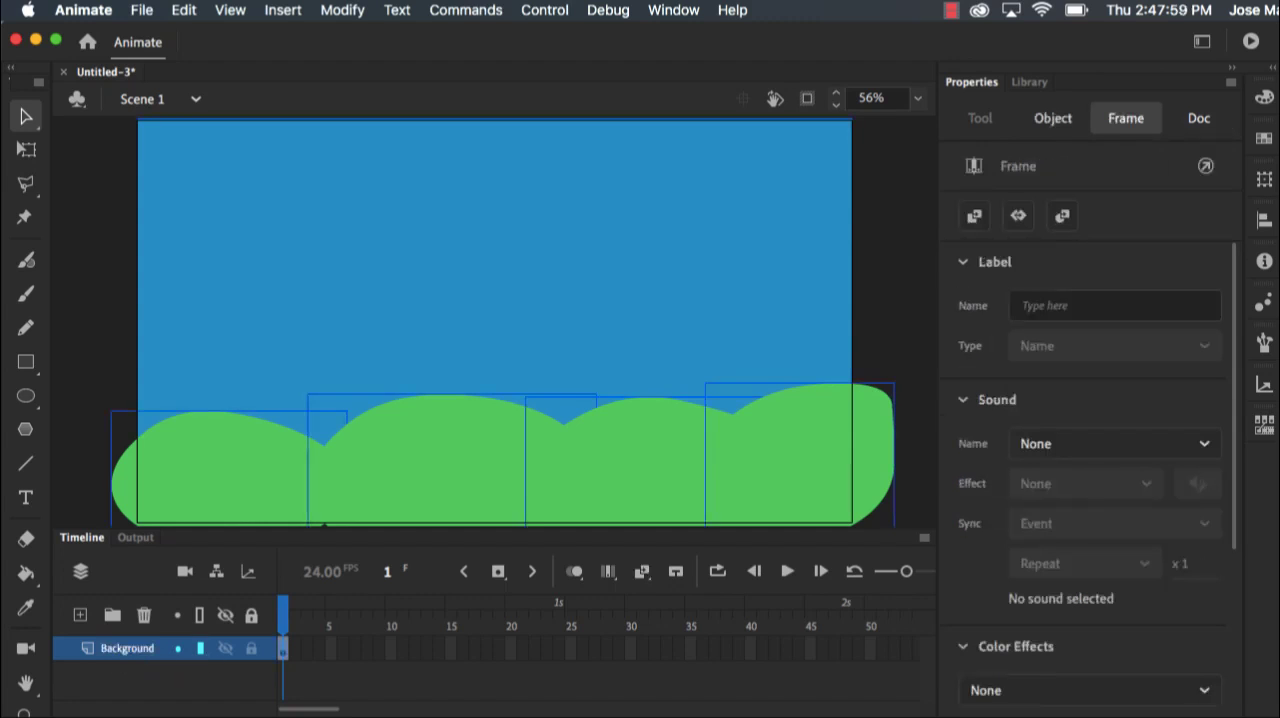
click(251, 649)
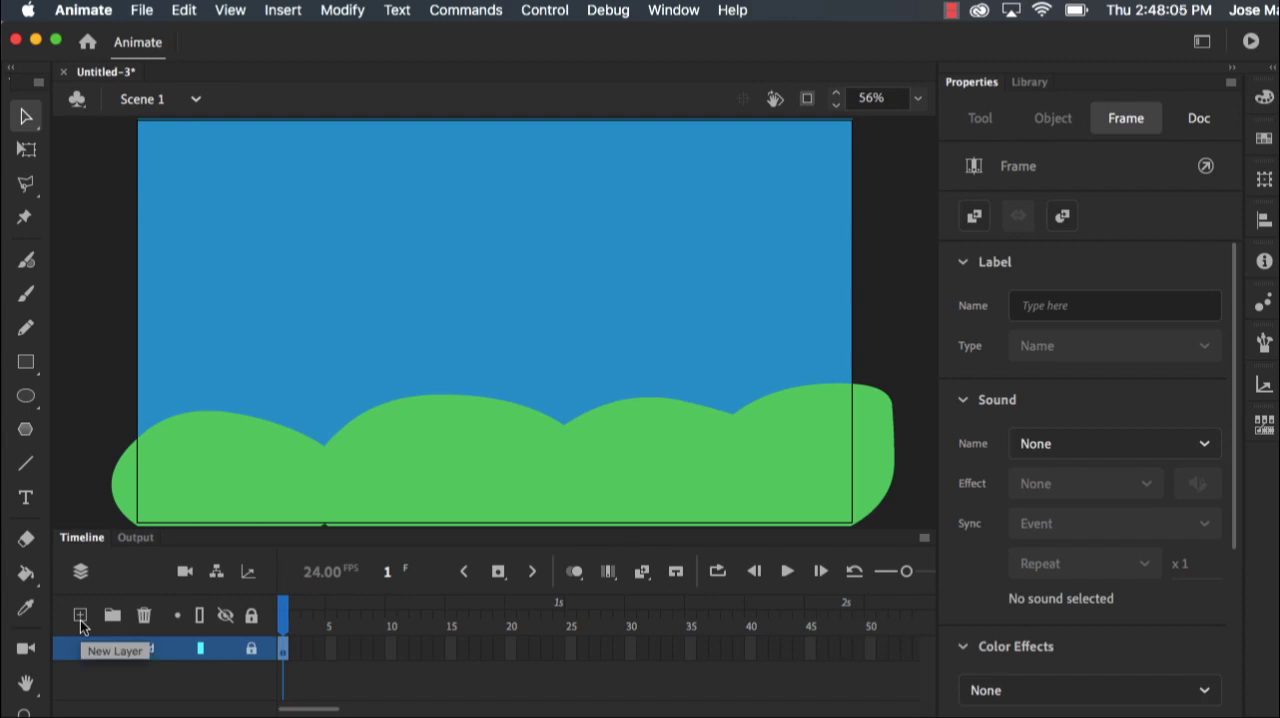
Add a new layer above Background and name it Ball
click(81, 620)
double_click(134, 647)
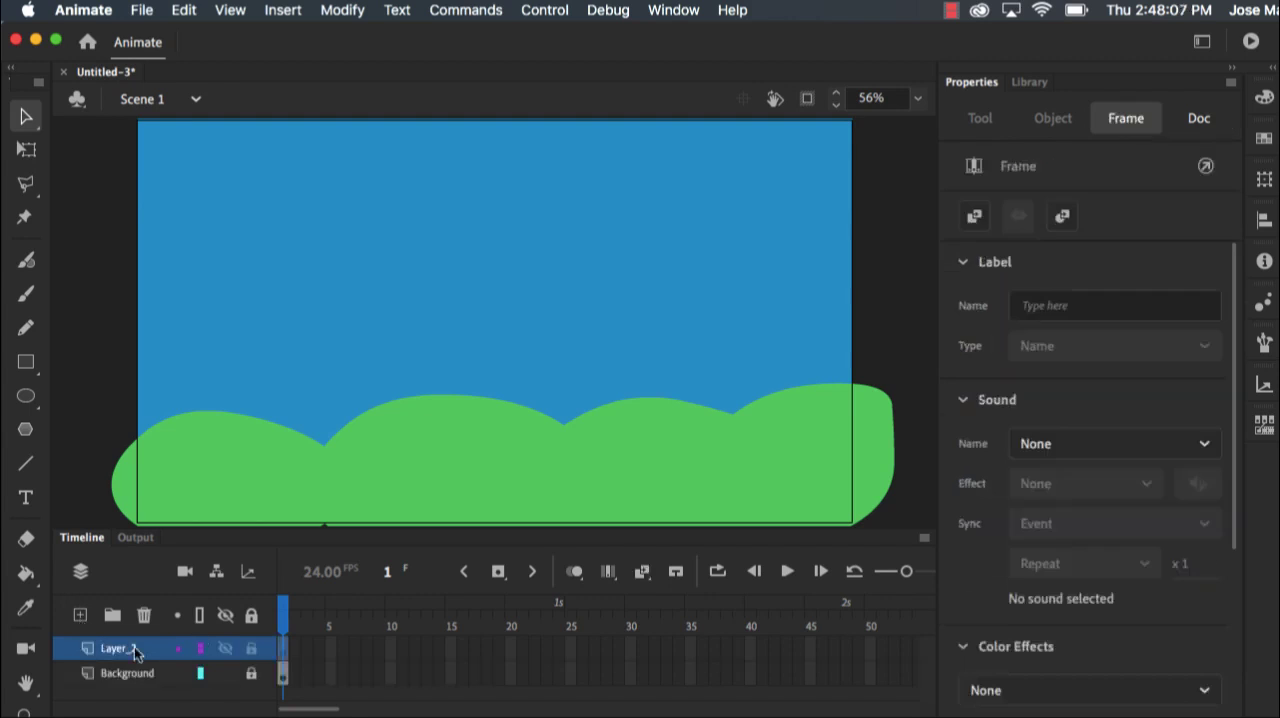
text(Ball)
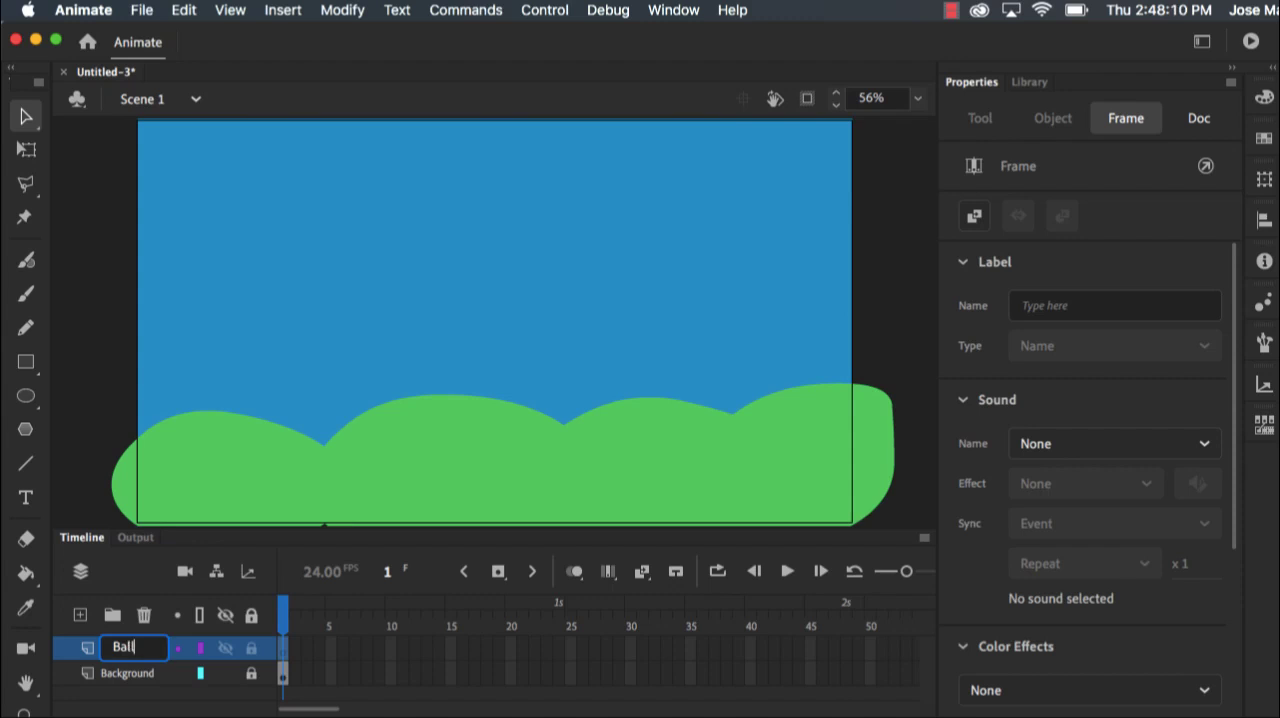
key(Return)
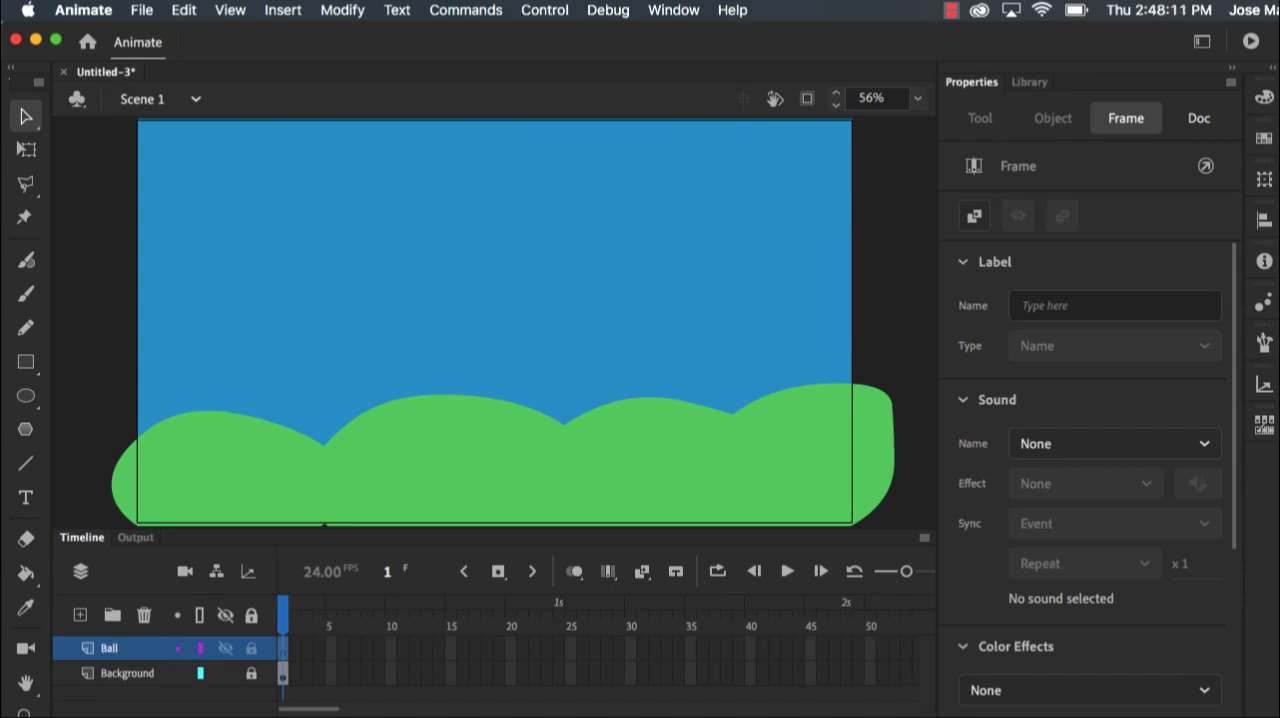
Draw a ball about 164 px in diameter with a red-to-black radial gradient fill in the upper sky on the Ball layer
click(25, 396)
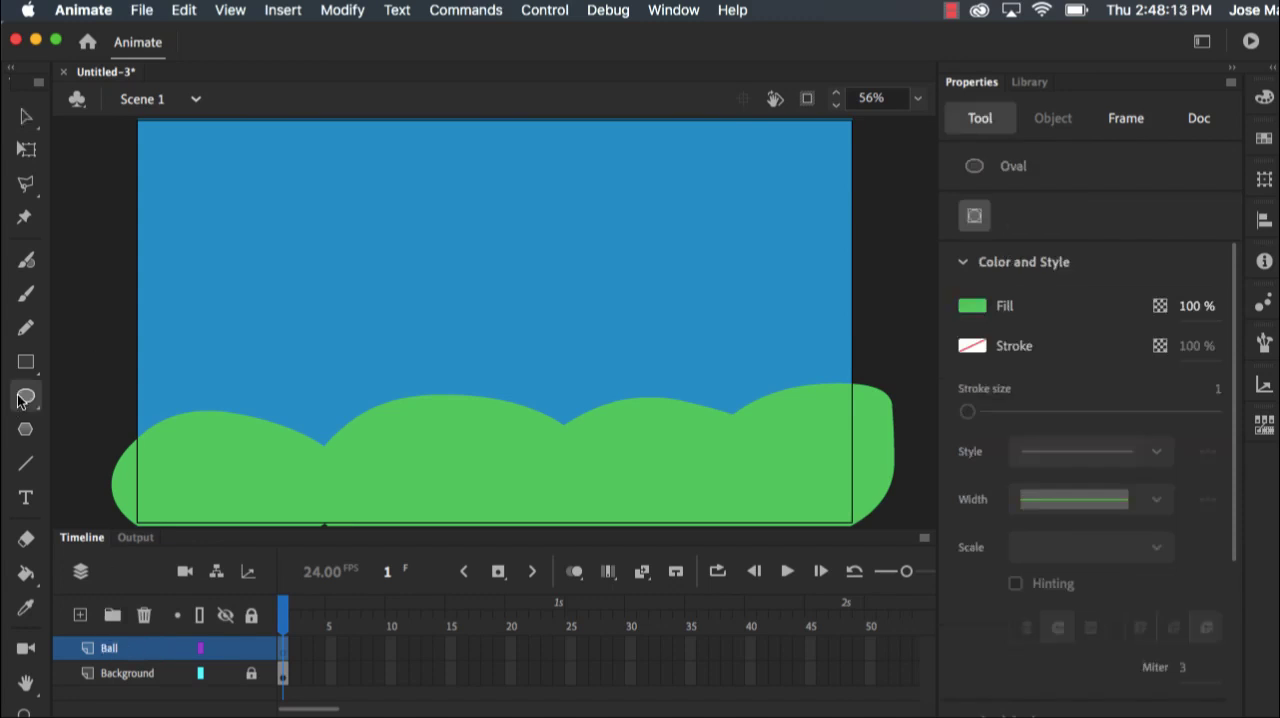
click(974, 305)
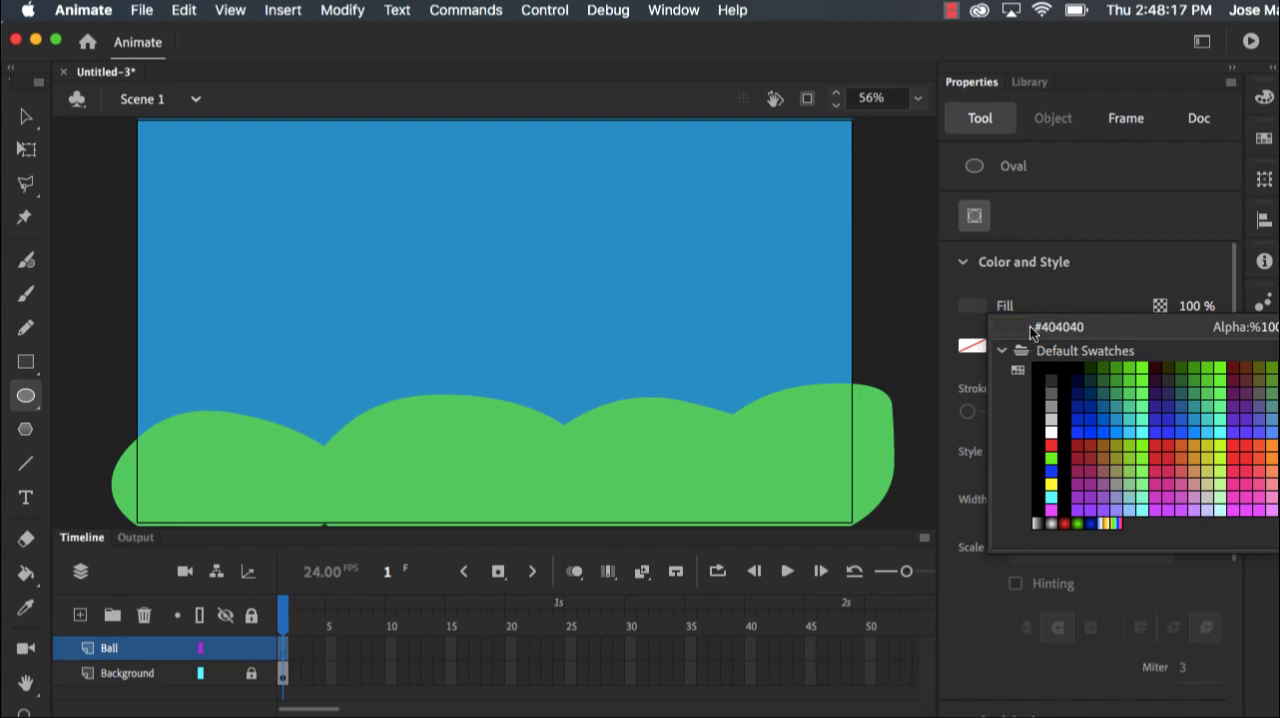
click(1065, 522)
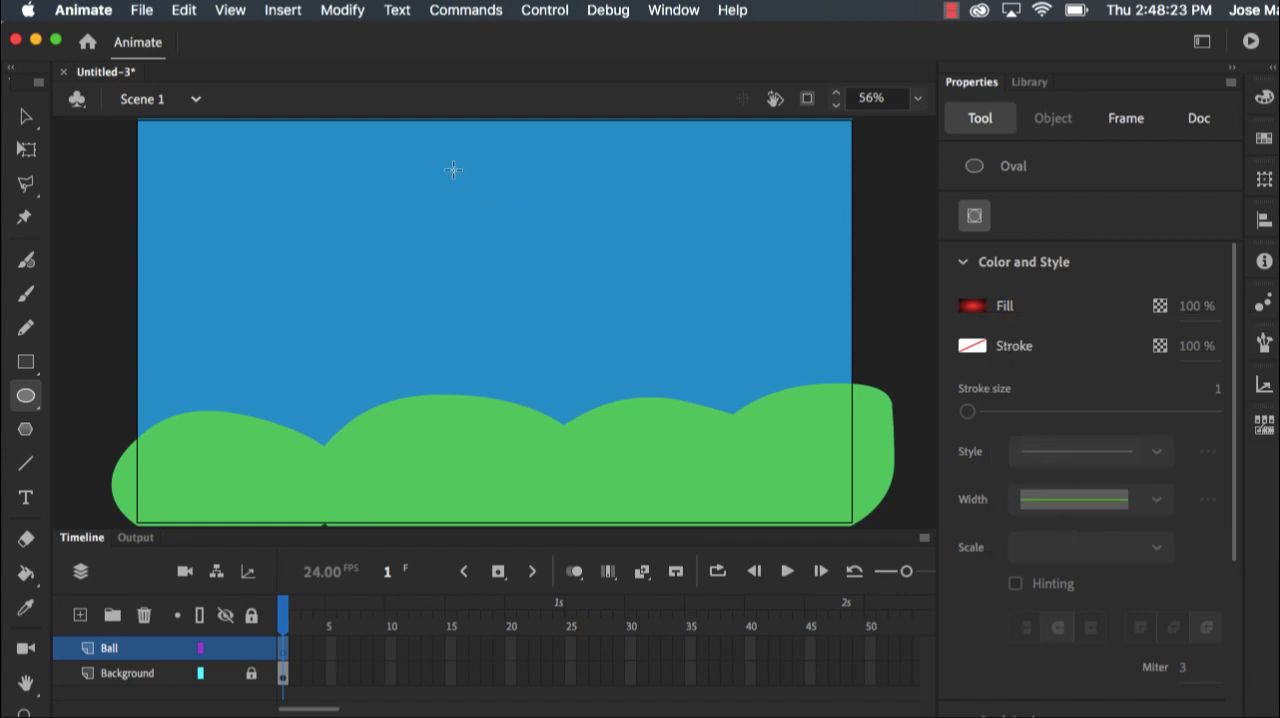
drag(431, 153, 522, 227)
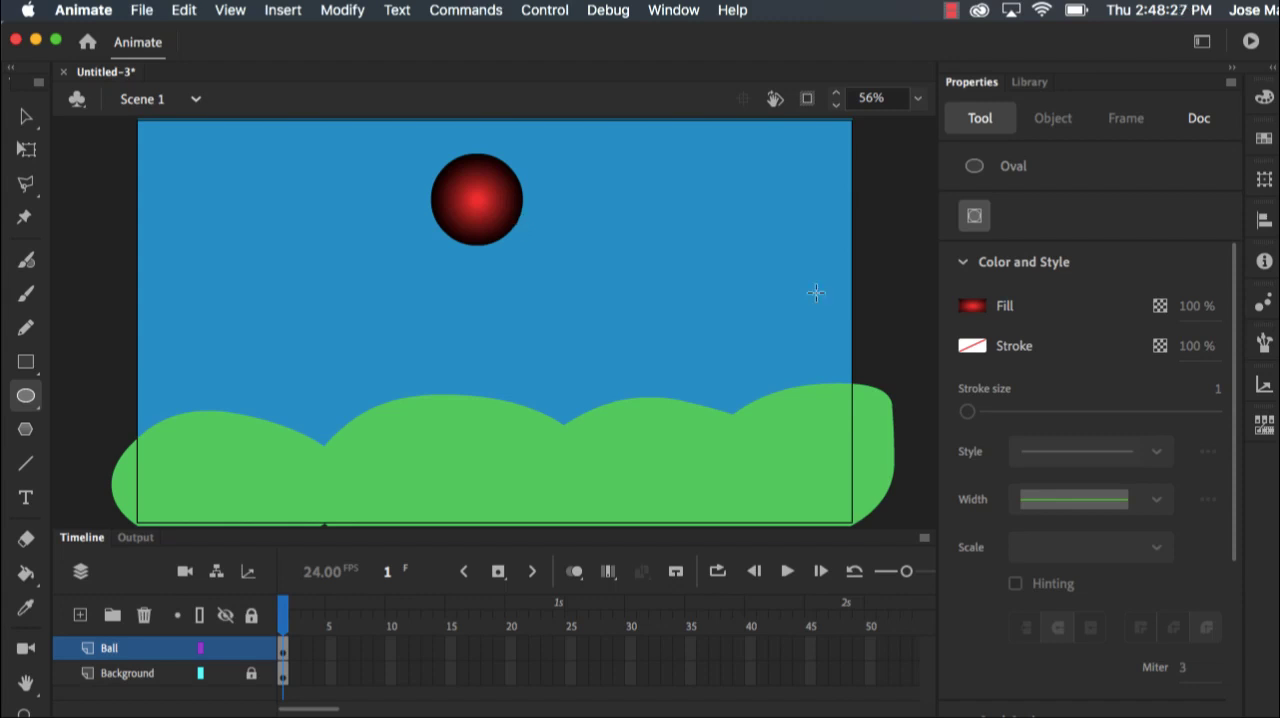
Turn on onion skinning for all frames
click(24, 118)
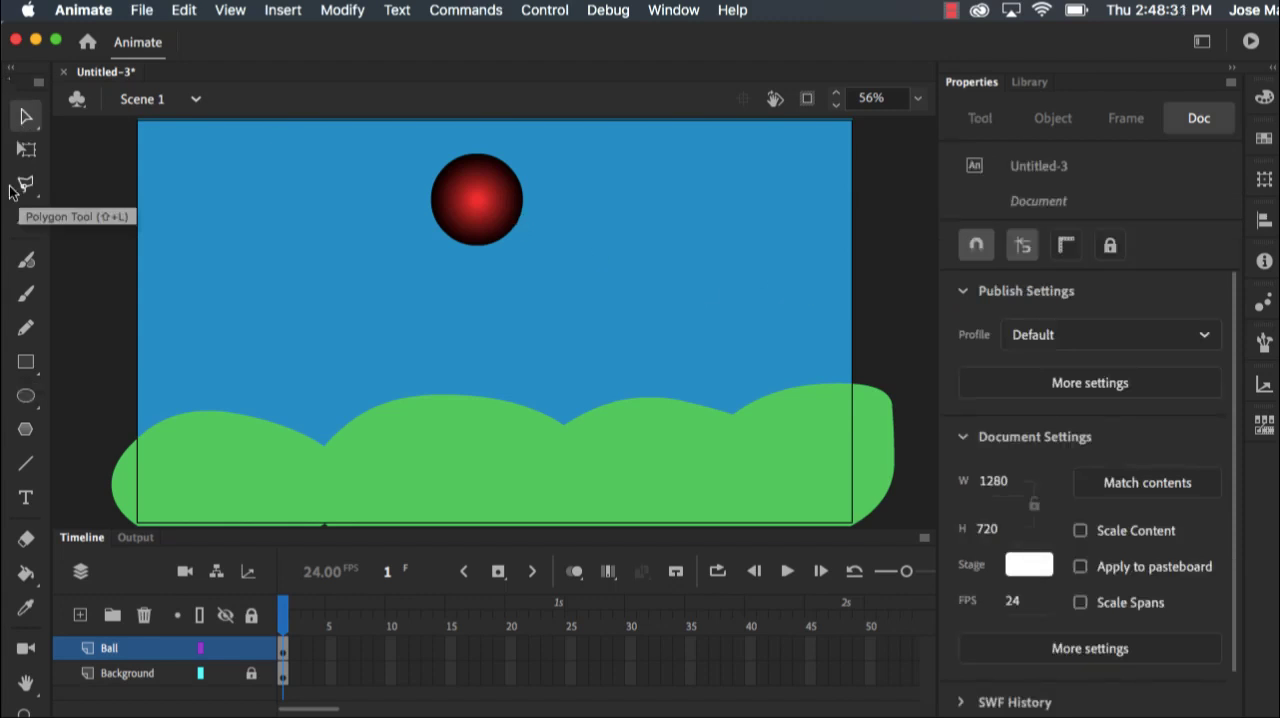
click(569, 574)
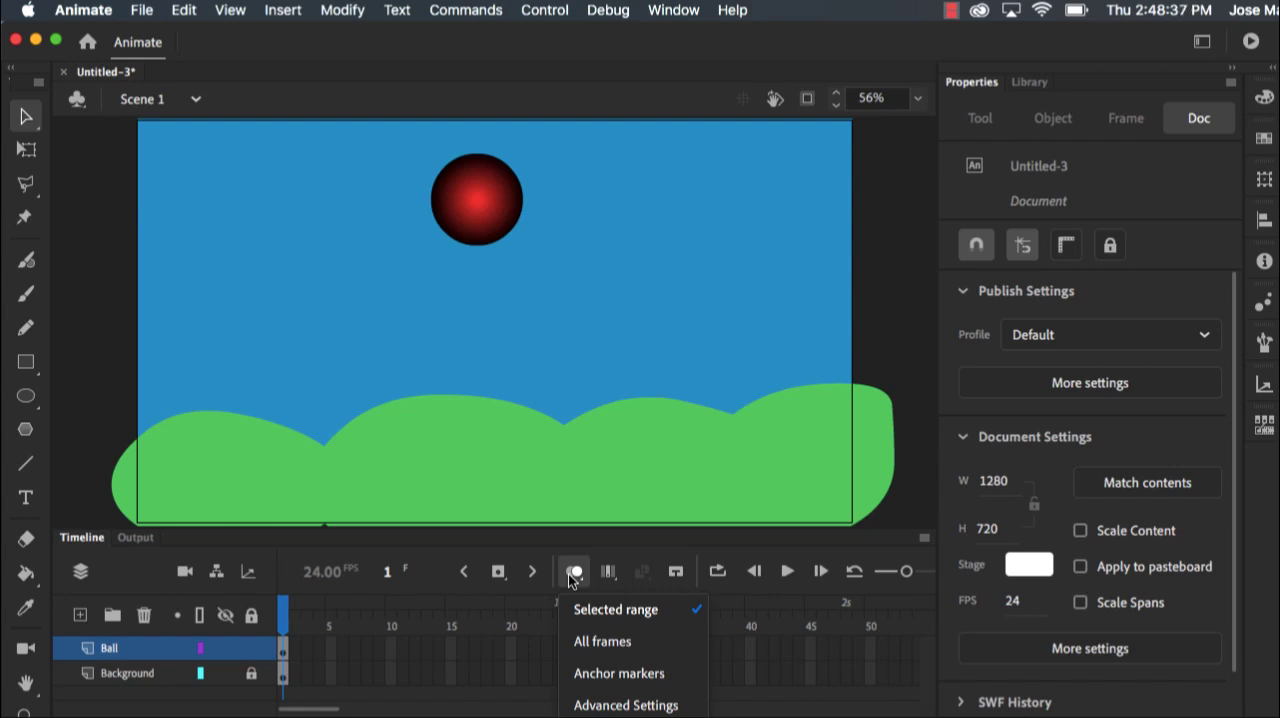
click(594, 645)
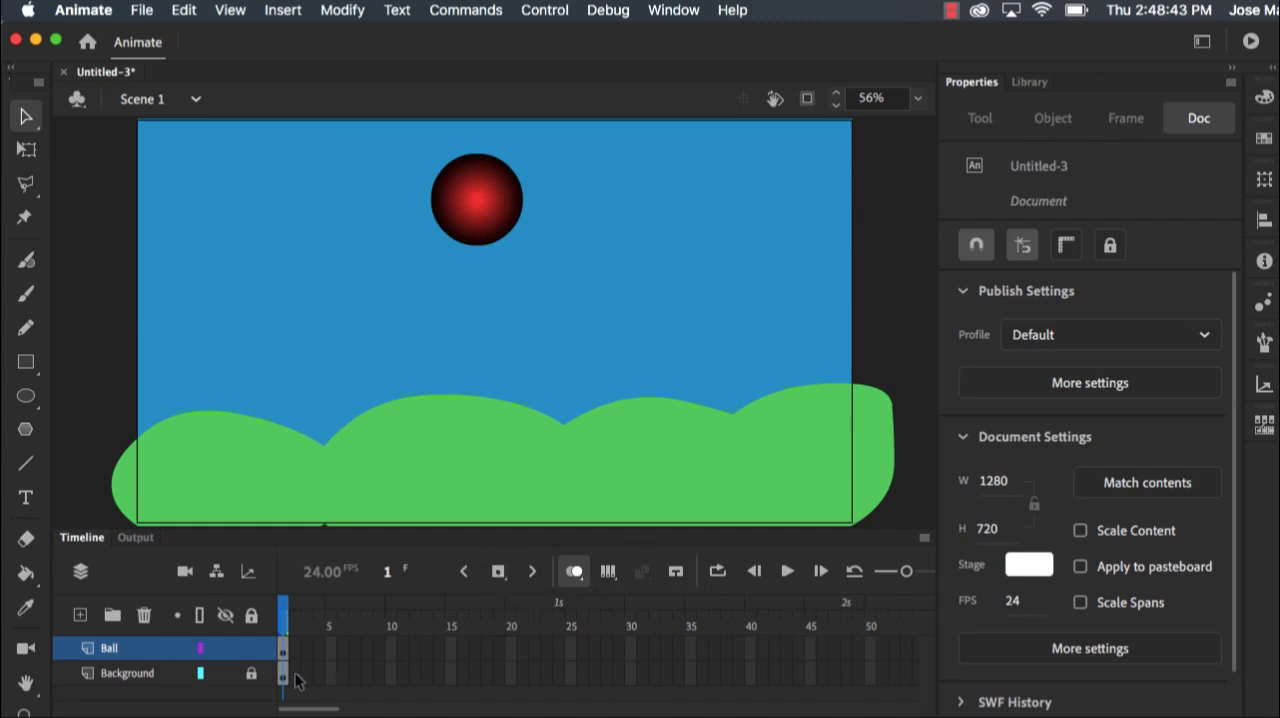
Insert keyframes through frame 12 on the Ball layer, moving the ball lower in each until it reaches the hills at about Y 430
click(497, 572)
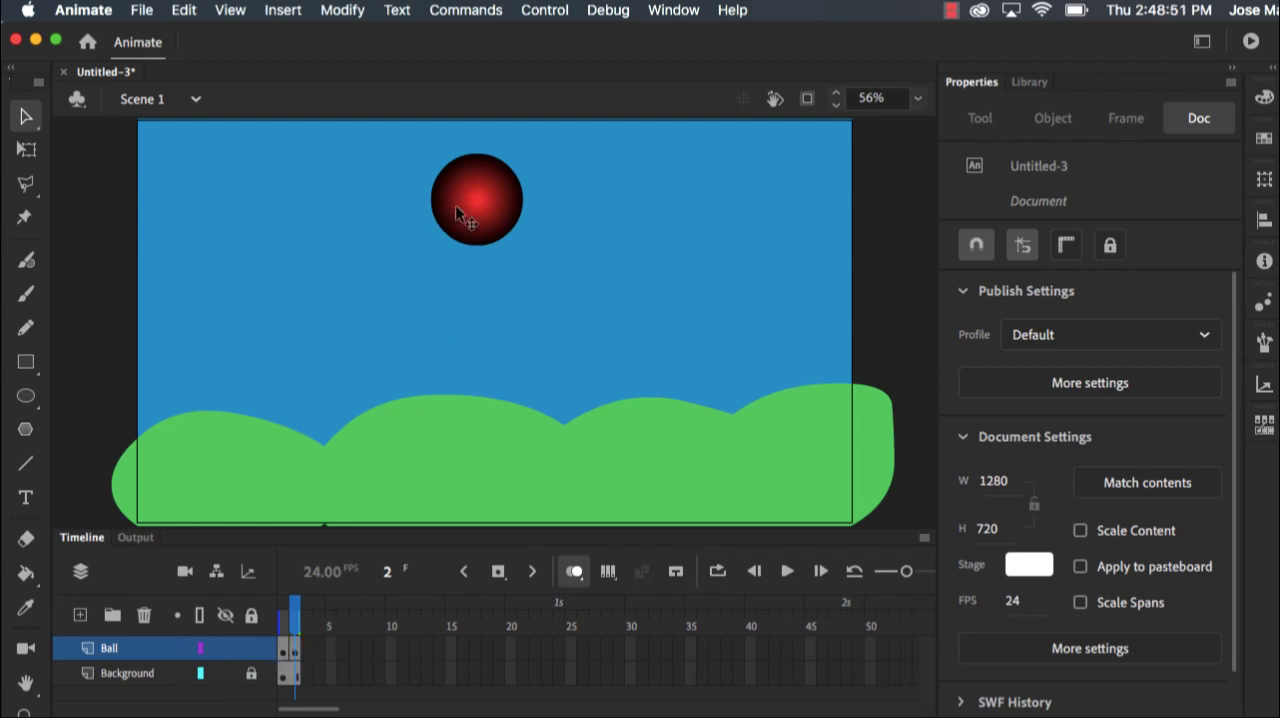
drag(456, 210, 461, 216)
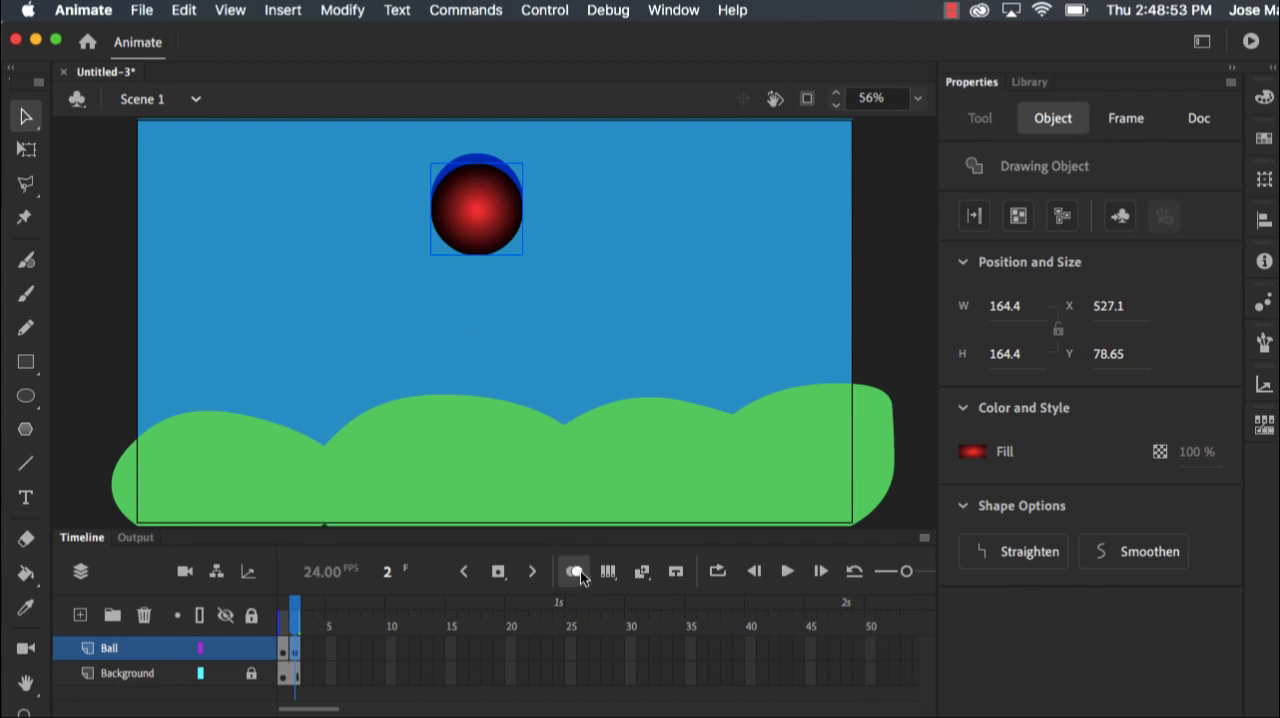
click(497, 572)
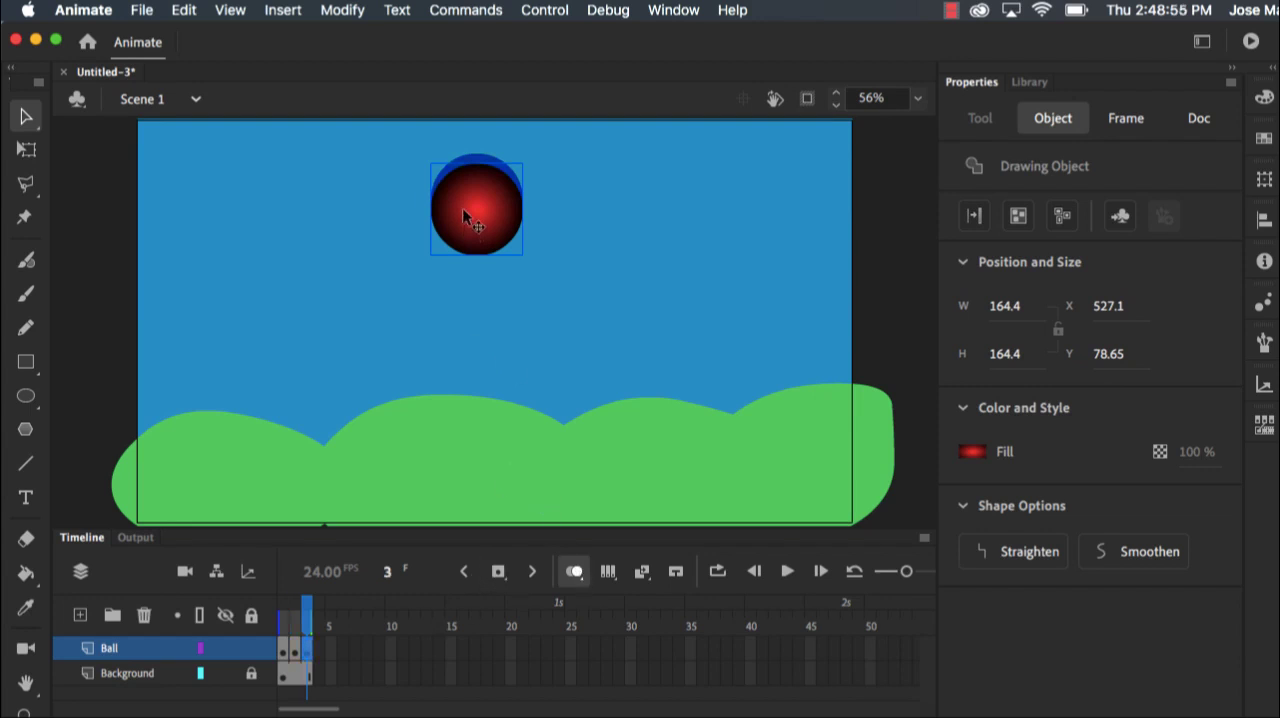
drag(462, 207, 491, 412)
click(498, 572)
click(498, 572)
click(498, 572)
click(498, 572)
click(498, 572)
click(498, 572)
click(498, 572)
click(498, 572)
click(498, 572)
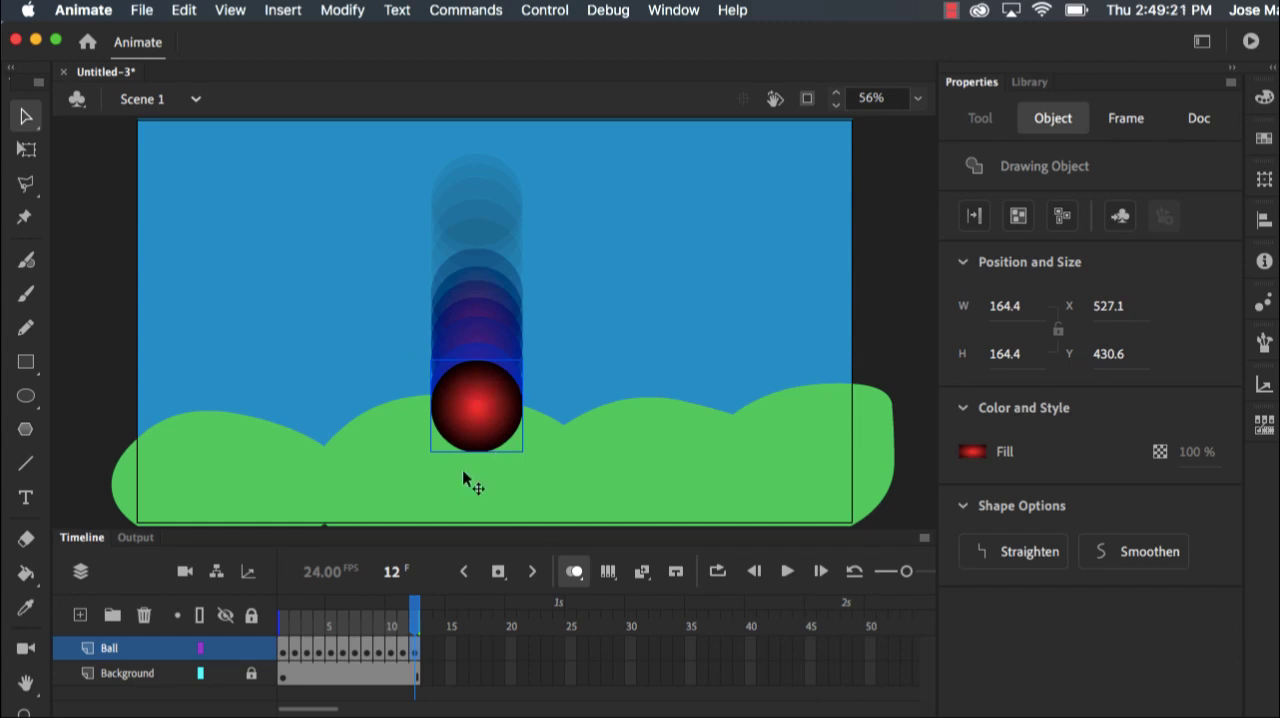
Move the ball's transformation point to its bottom edge on frame 12 and squash the ball to about 198 by 97 px
click(25, 150)
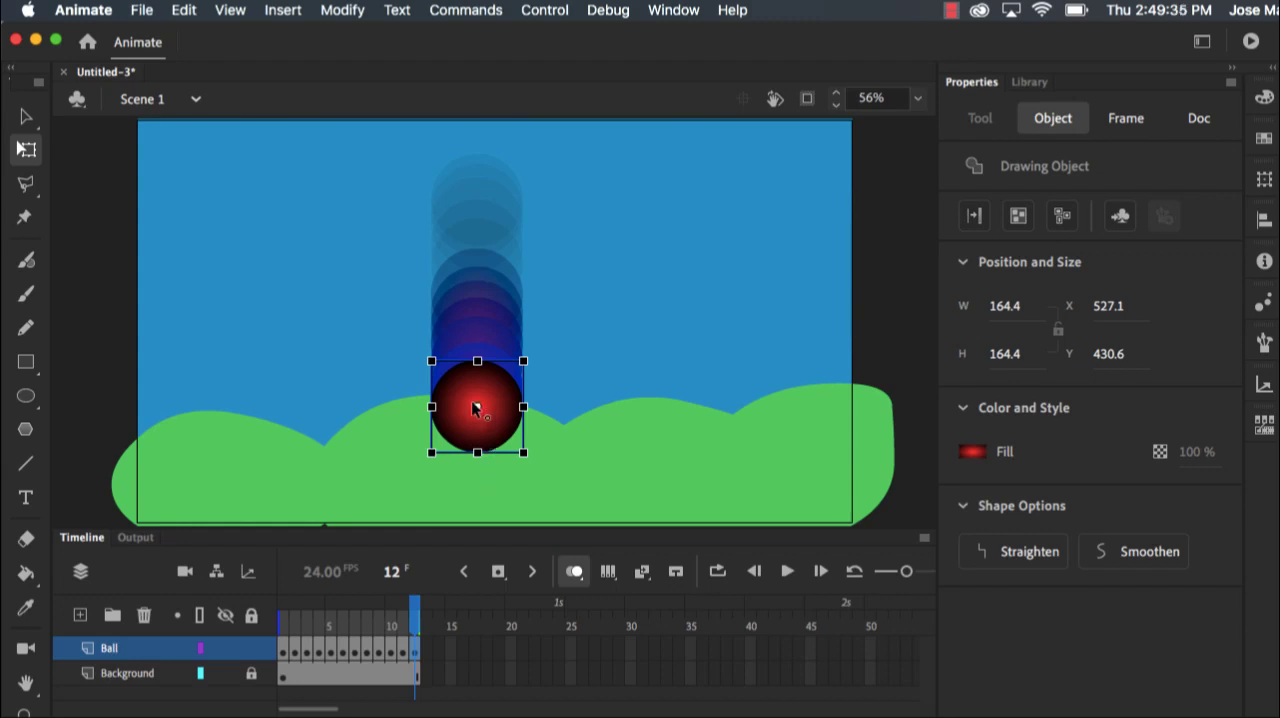
drag(477, 406, 479, 453)
drag(477, 361, 421, 426)
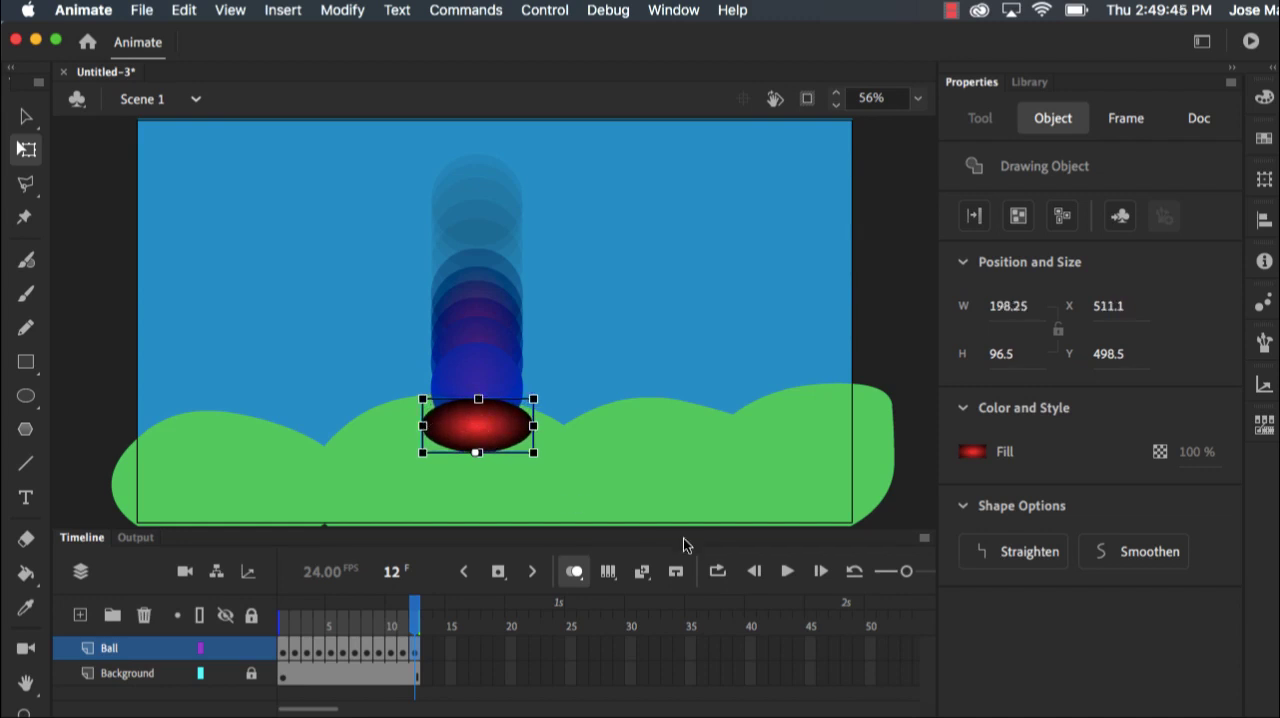
Play back the falling-ball animation
click(787, 571)
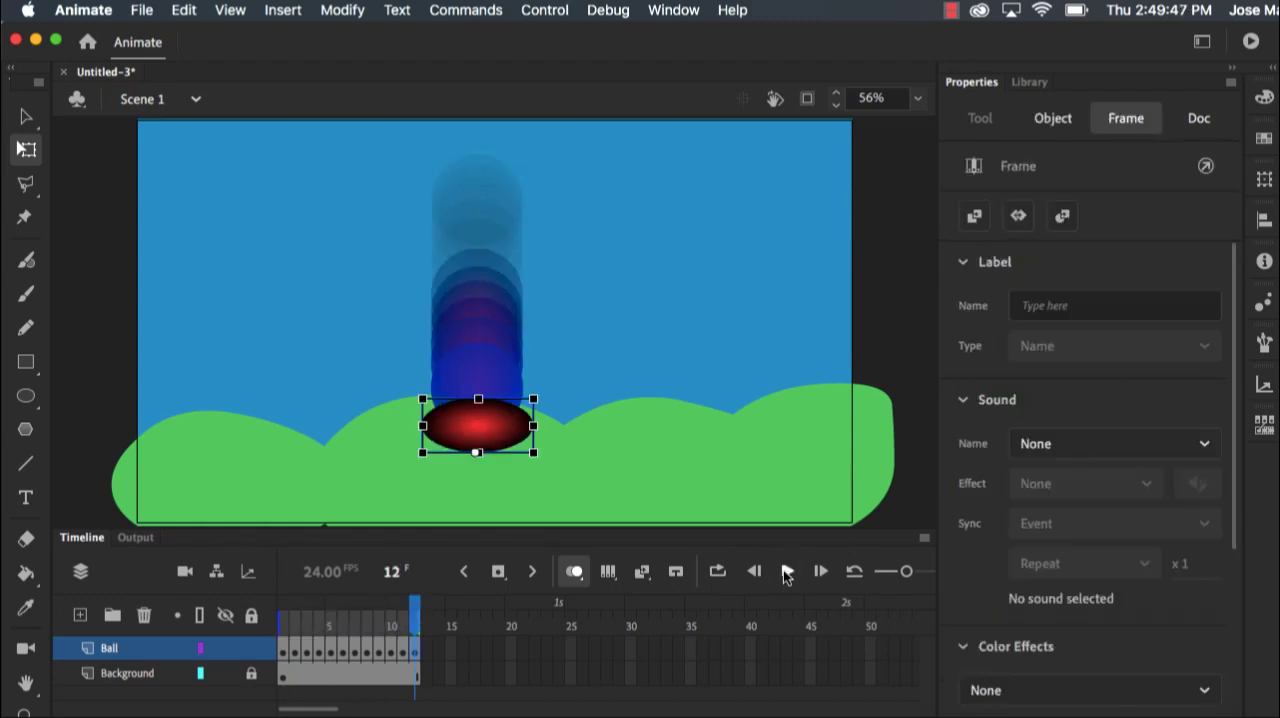
click(787, 571)
click(785, 573)
Copy frames 1 to 12 of the Ball layer and paste them starting at frame 13
click(284, 652)
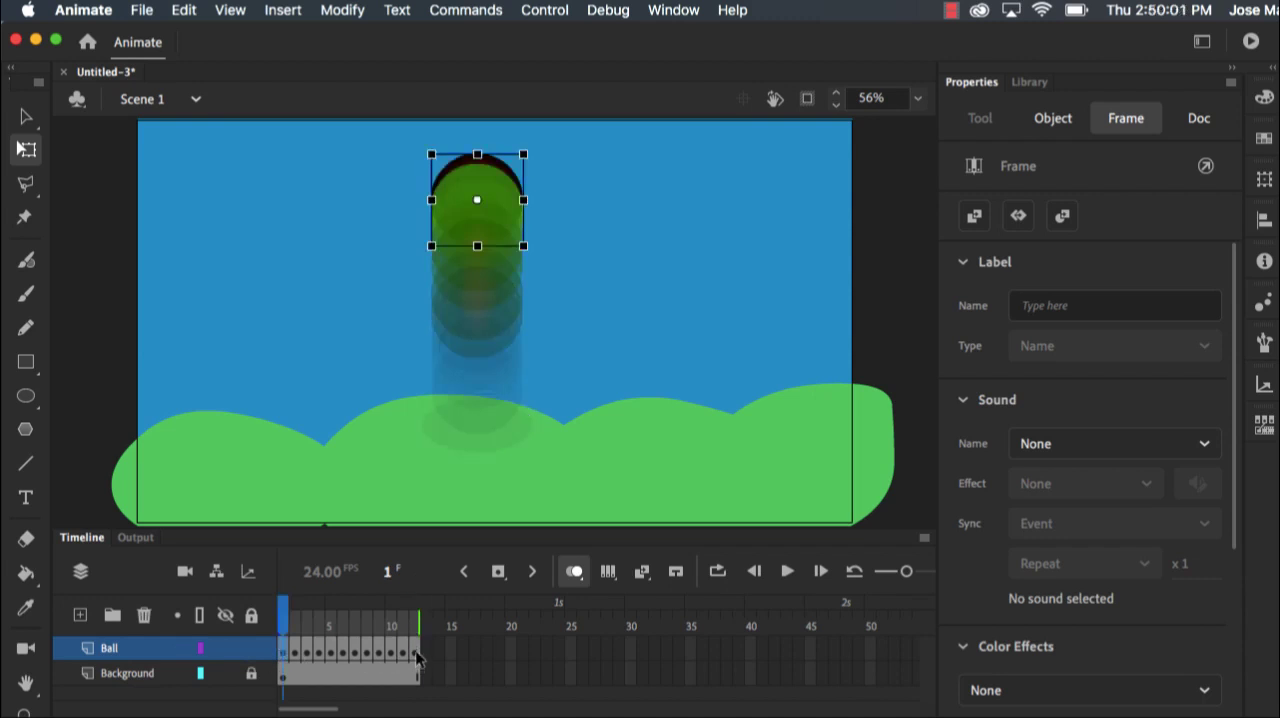
shift+click(416, 660)
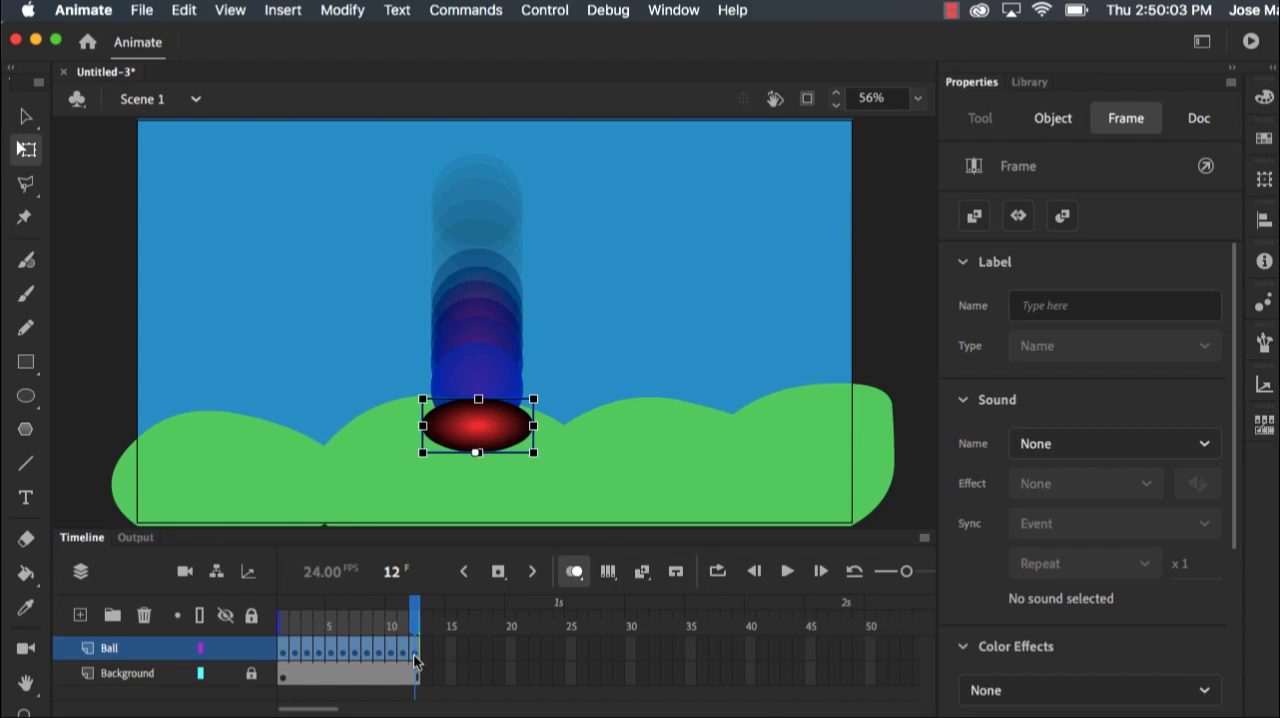
right_click(416, 660)
click(501, 589)
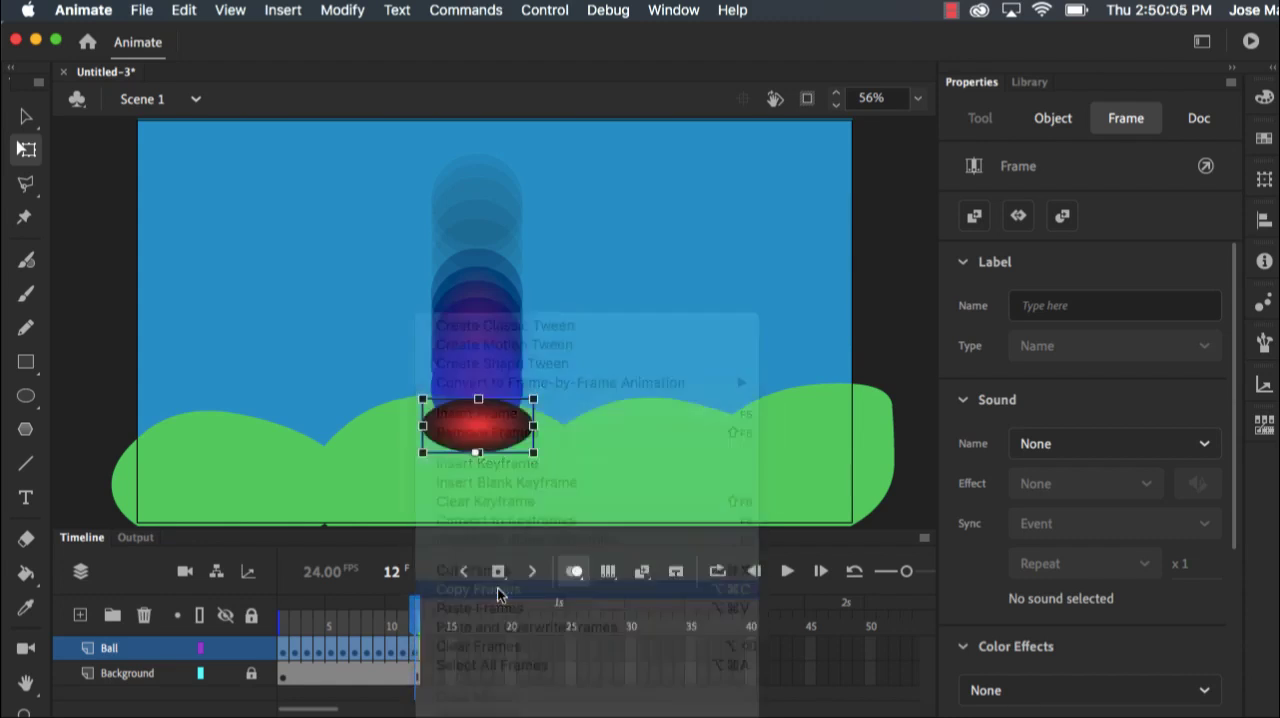
click(427, 655)
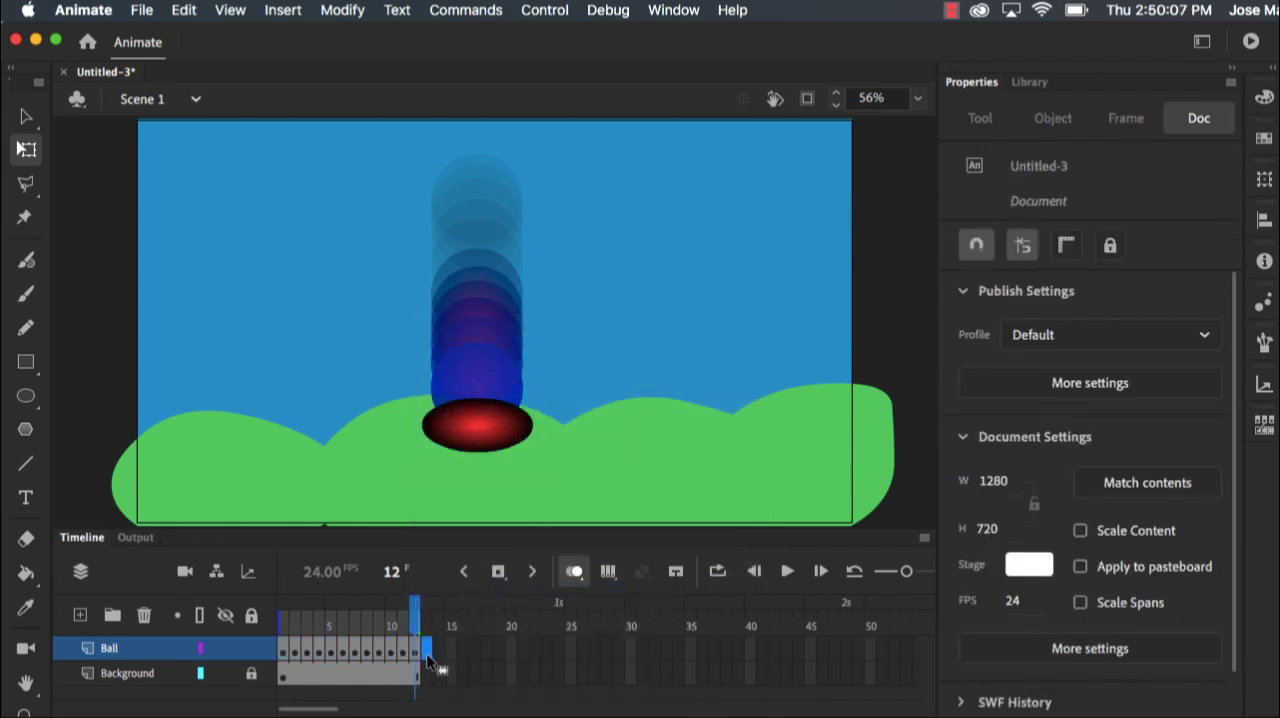
right_click(430, 660)
click(474, 608)
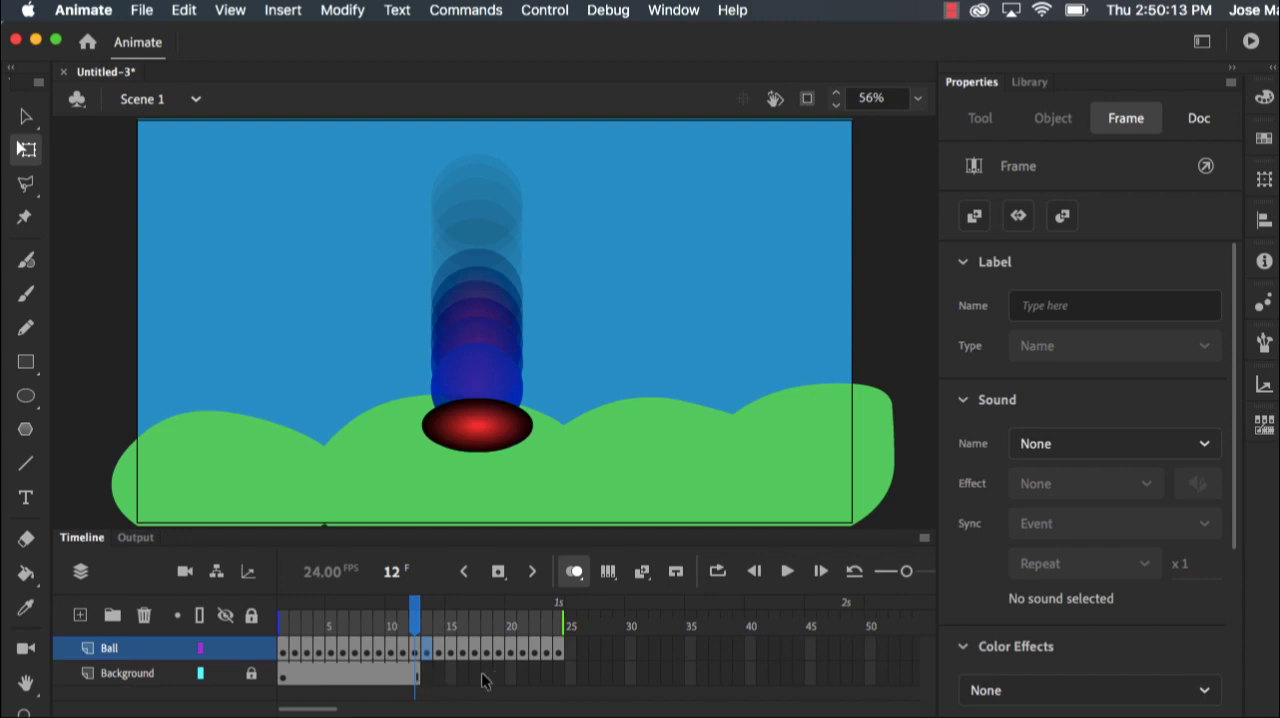
Extend the Background layer to frame 24 and play the animation
click(560, 680)
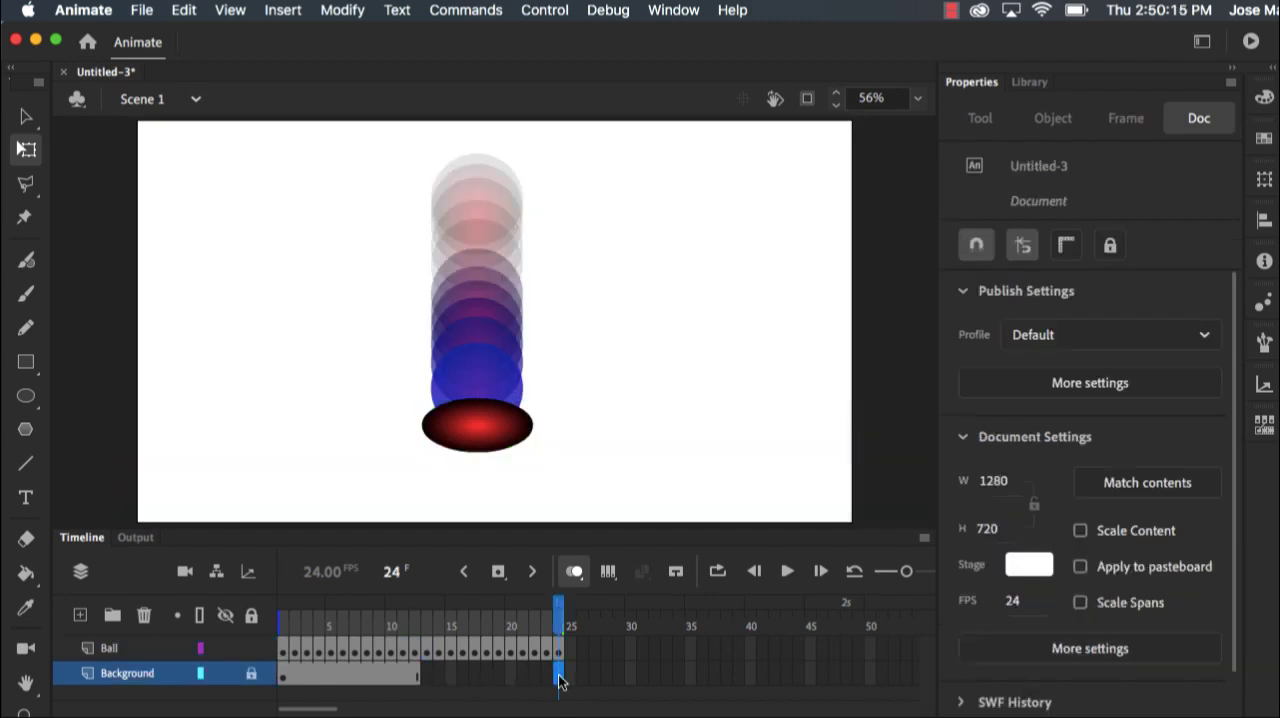
right_click(560, 680)
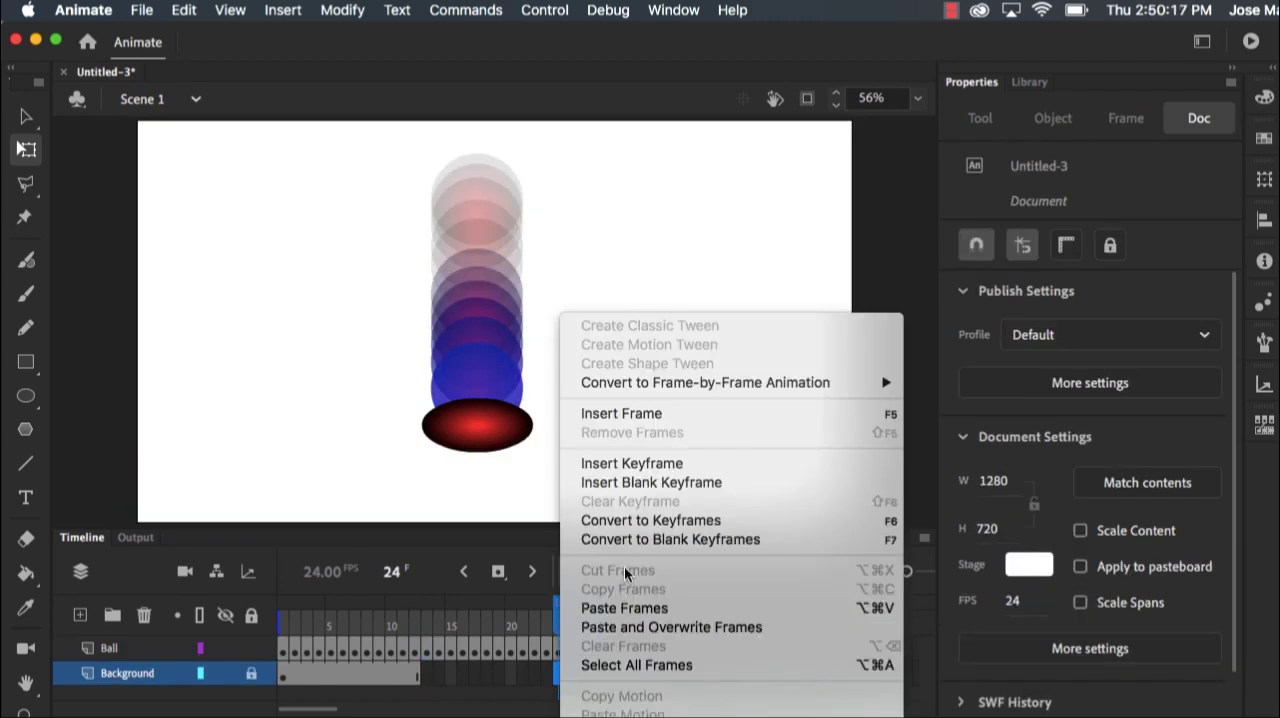
click(655, 414)
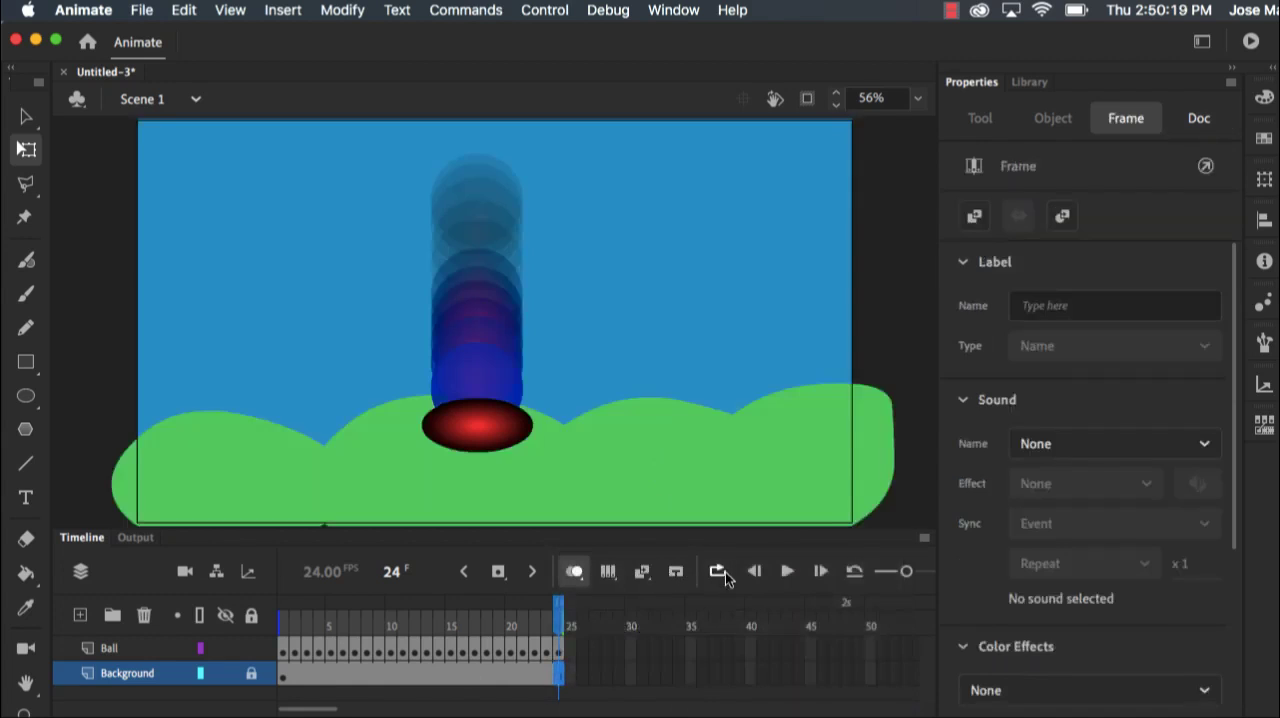
click(789, 572)
Reverse frames 12 to 24 on the Ball layer so the ball rises again, and play the animation
click(415, 652)
click(425, 652)
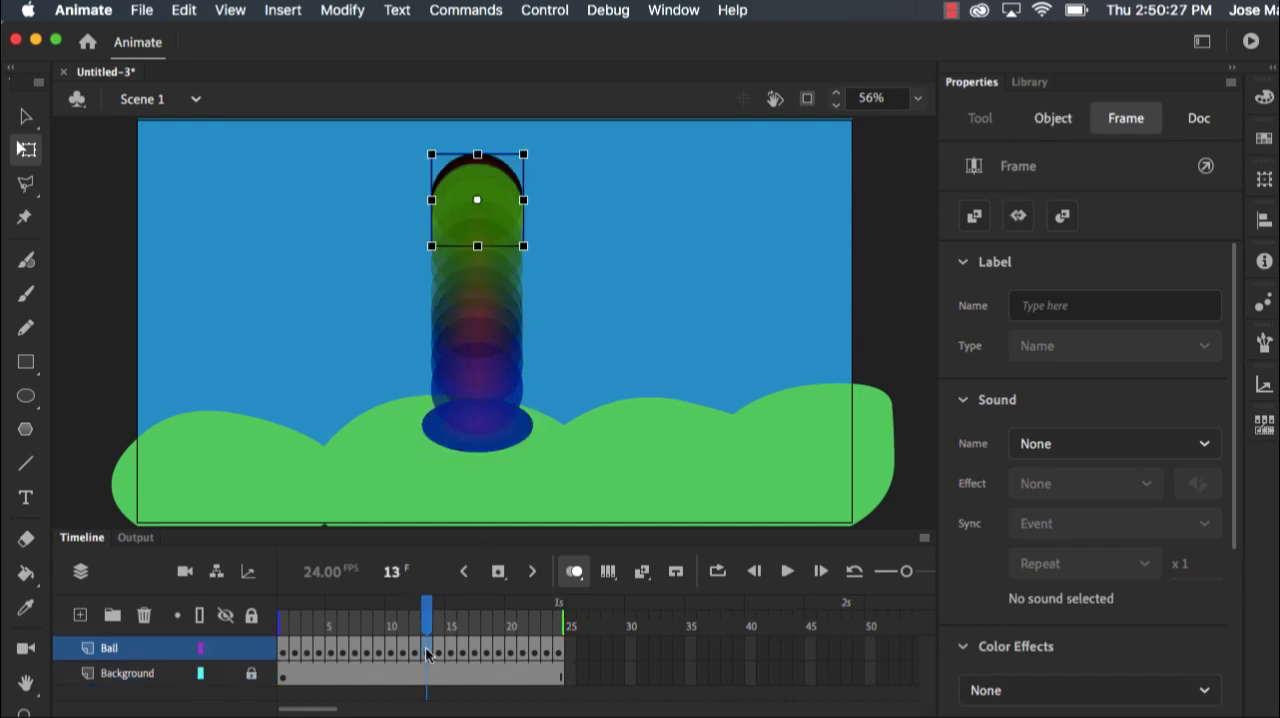
click(415, 652)
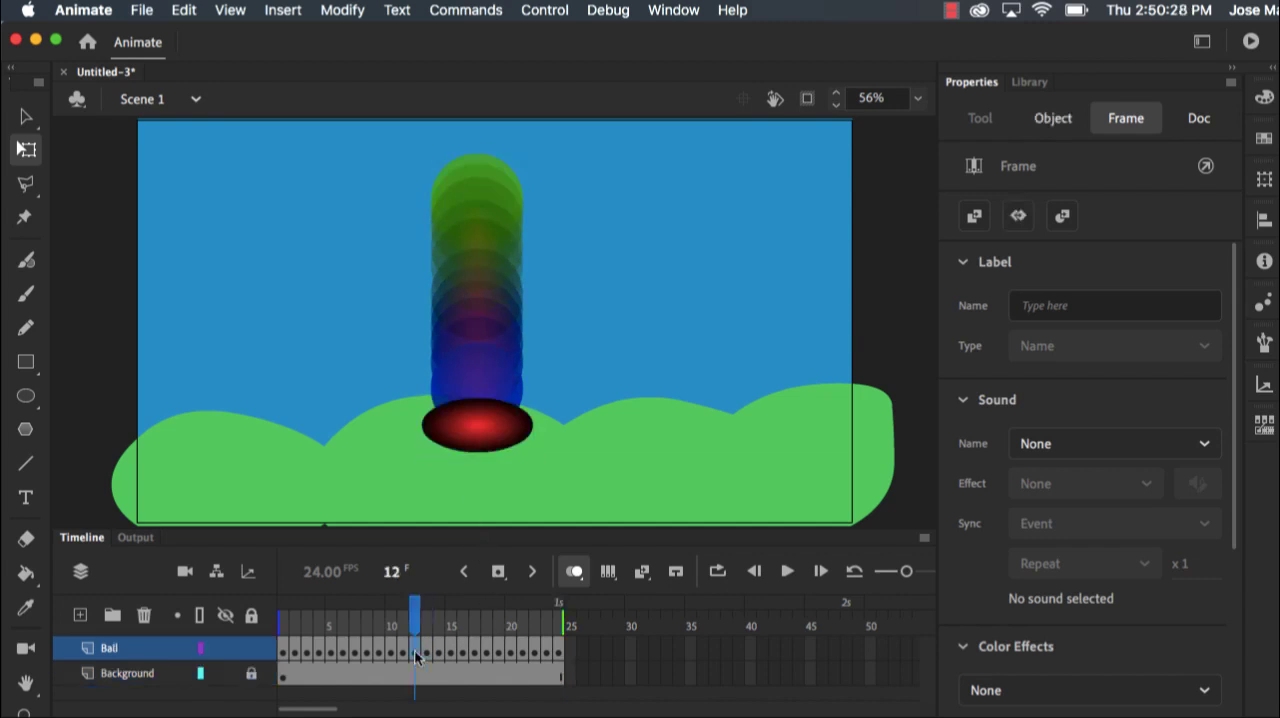
shift+click(558, 652)
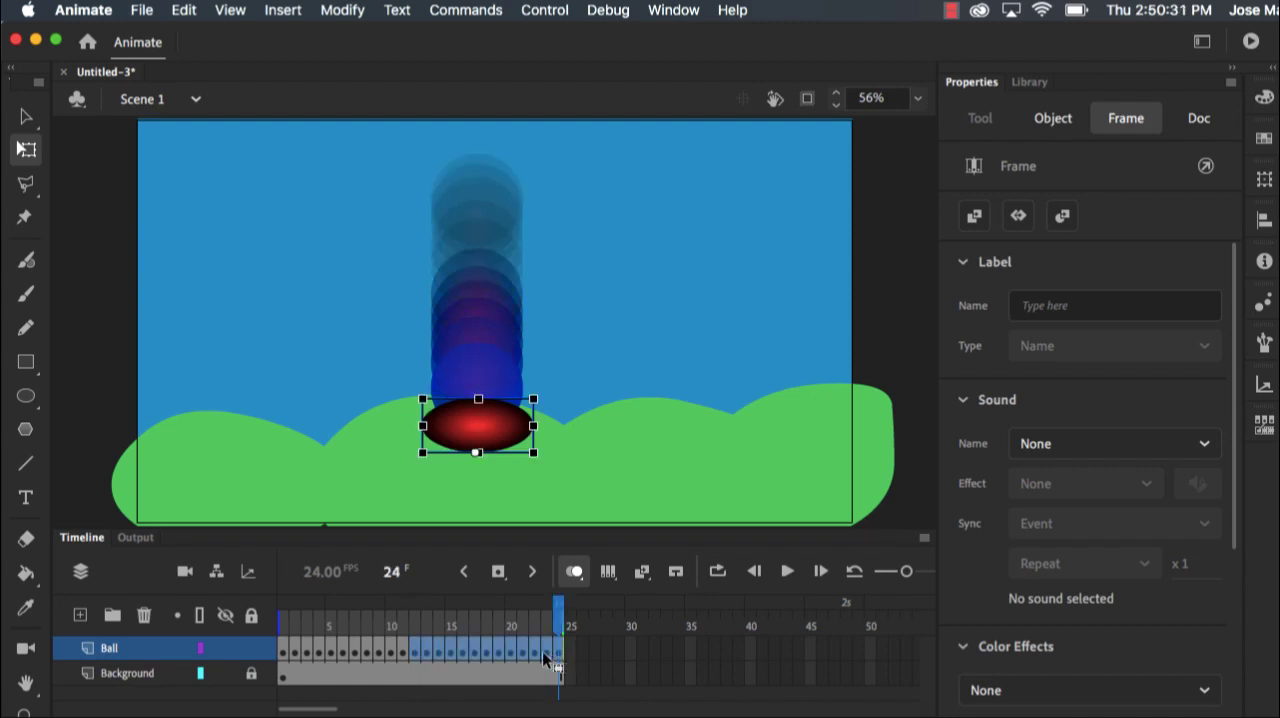
right_click(543, 651)
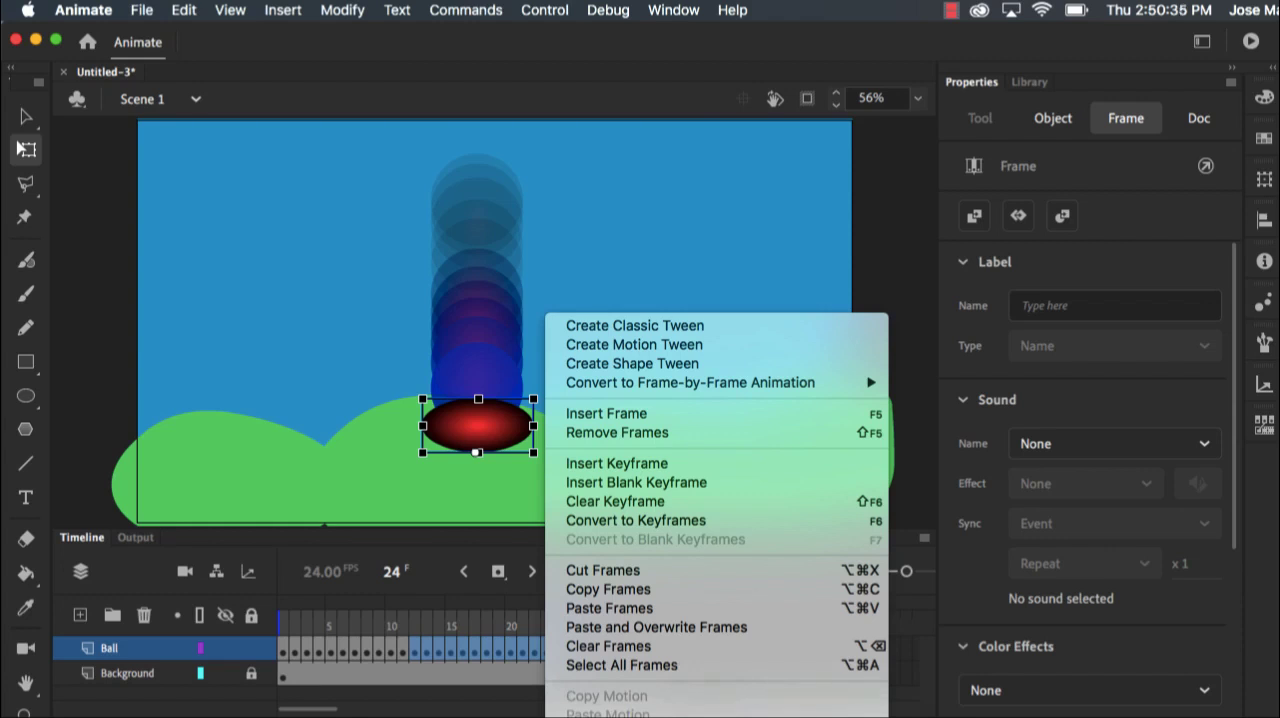
click(590, 717)
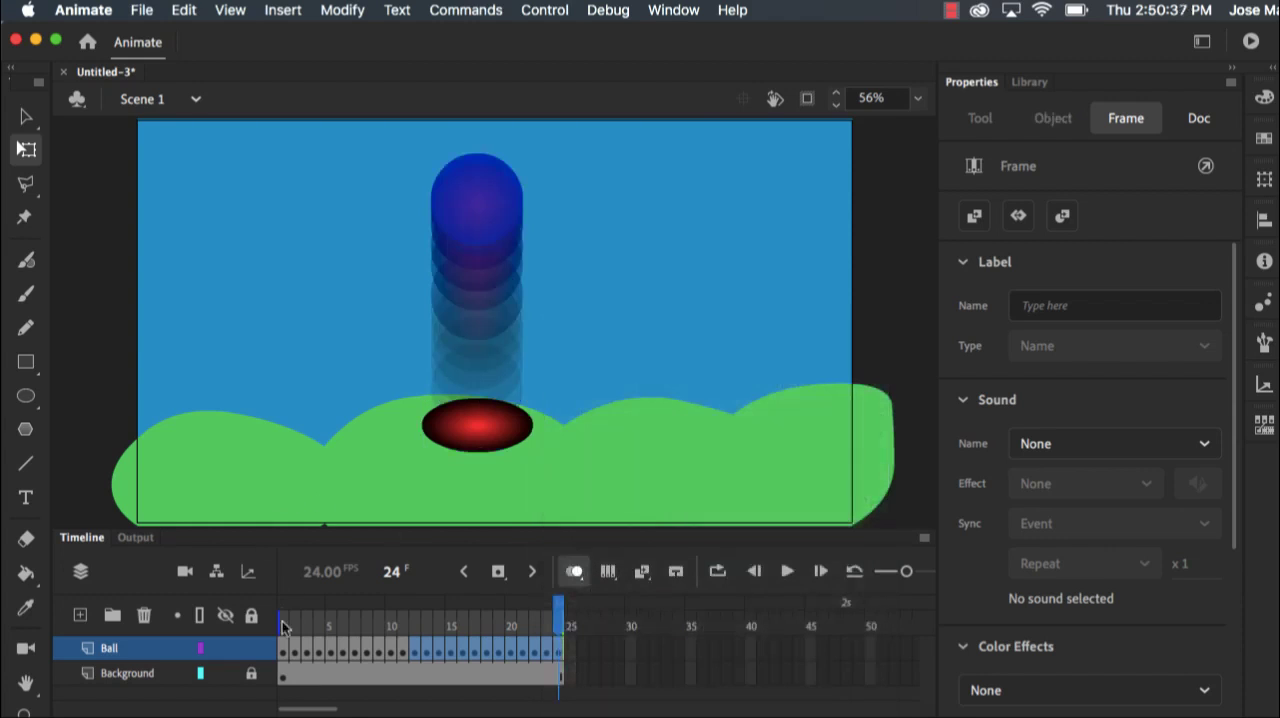
click(786, 571)
Remove frame 24 with the extra squashed ball from both the Ball and Background layers
click(578, 672)
click(560, 651)
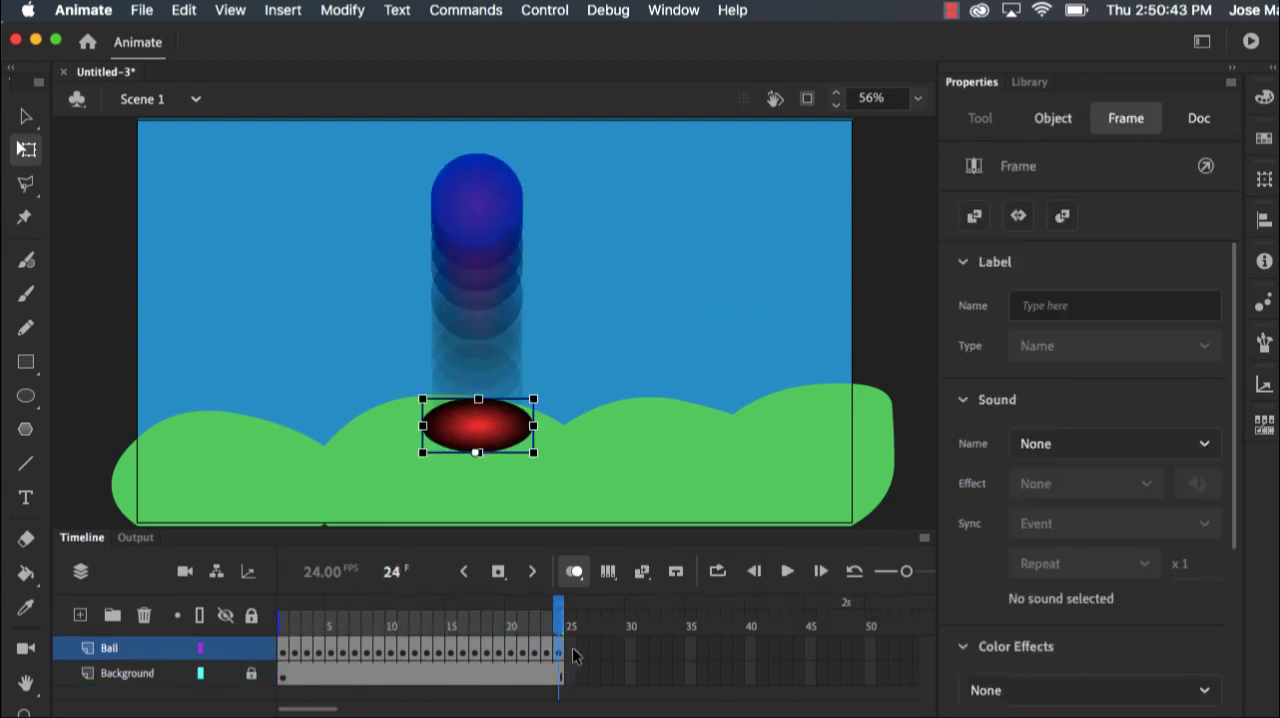
right_click(561, 668)
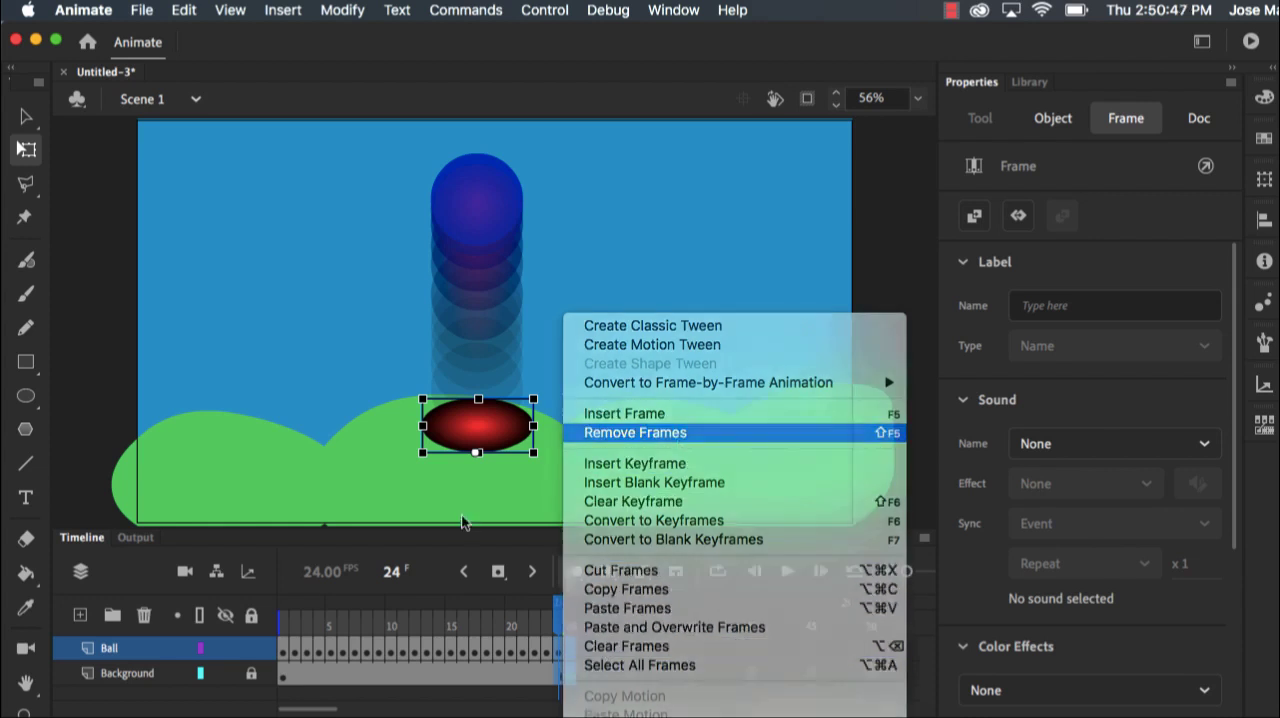
click(686, 432)
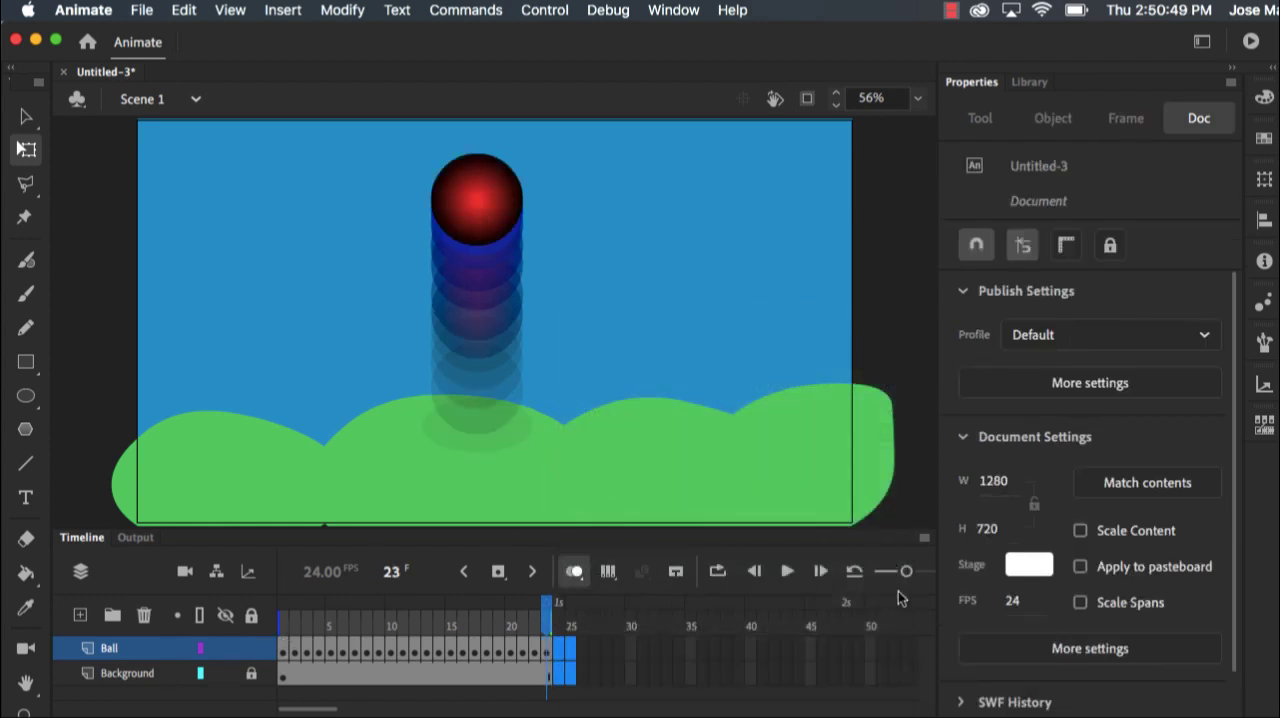
Play the full bounce animation to check the loop
click(789, 578)
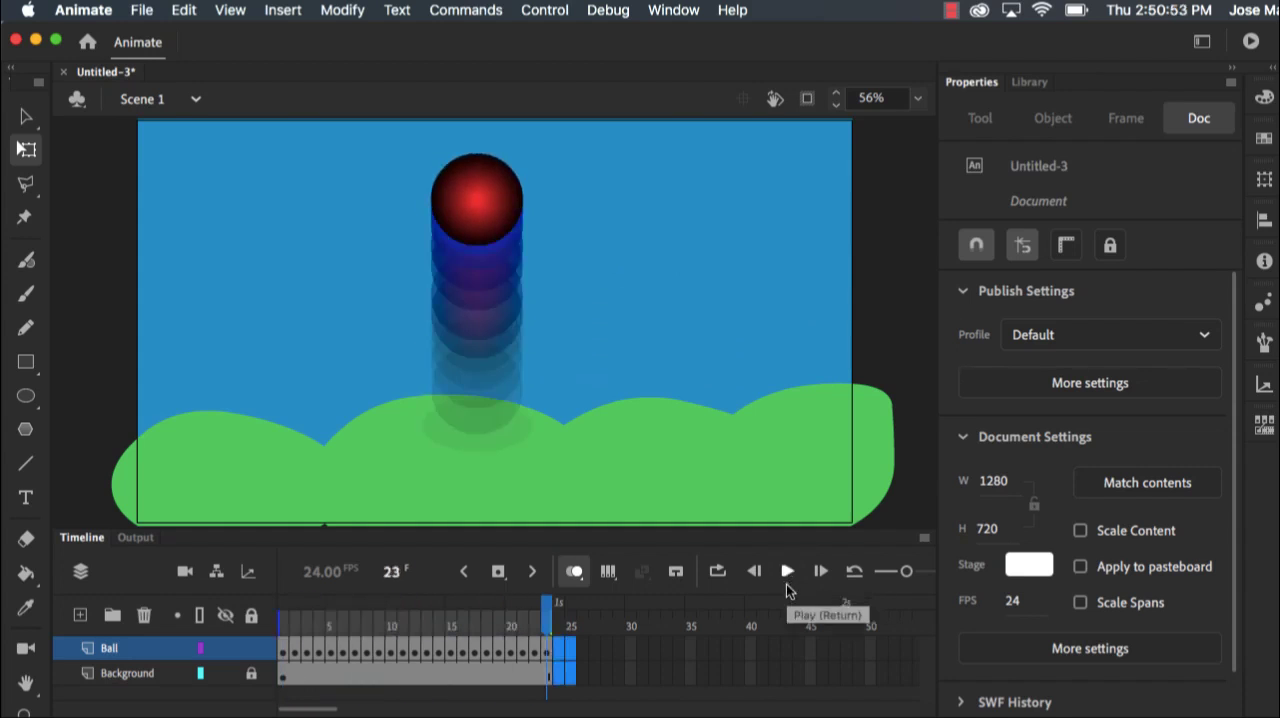
click(788, 575)
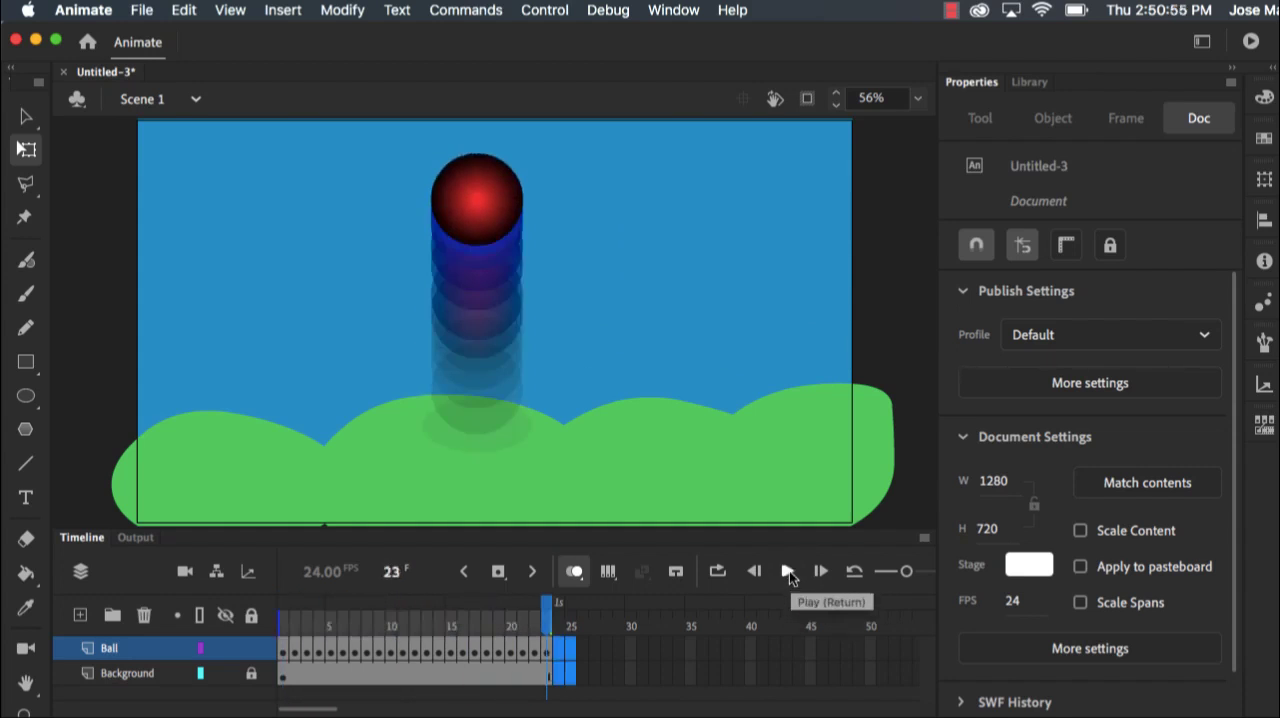
click(645, 652)
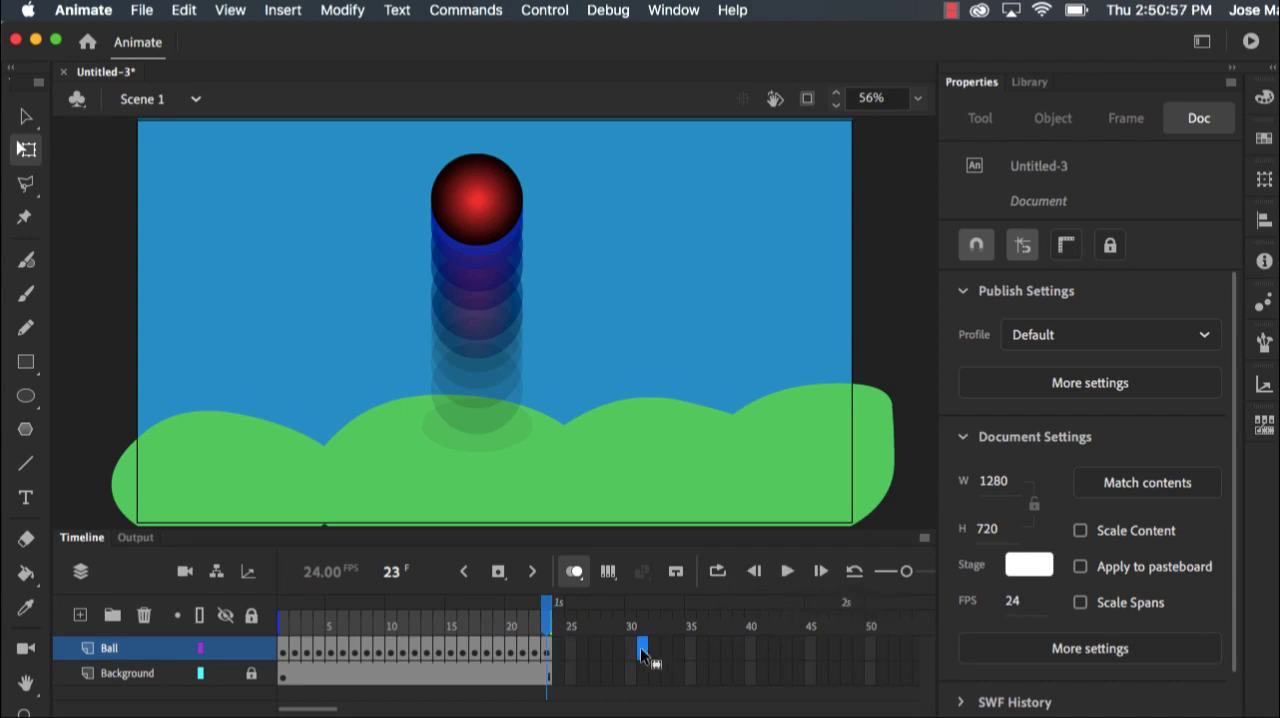